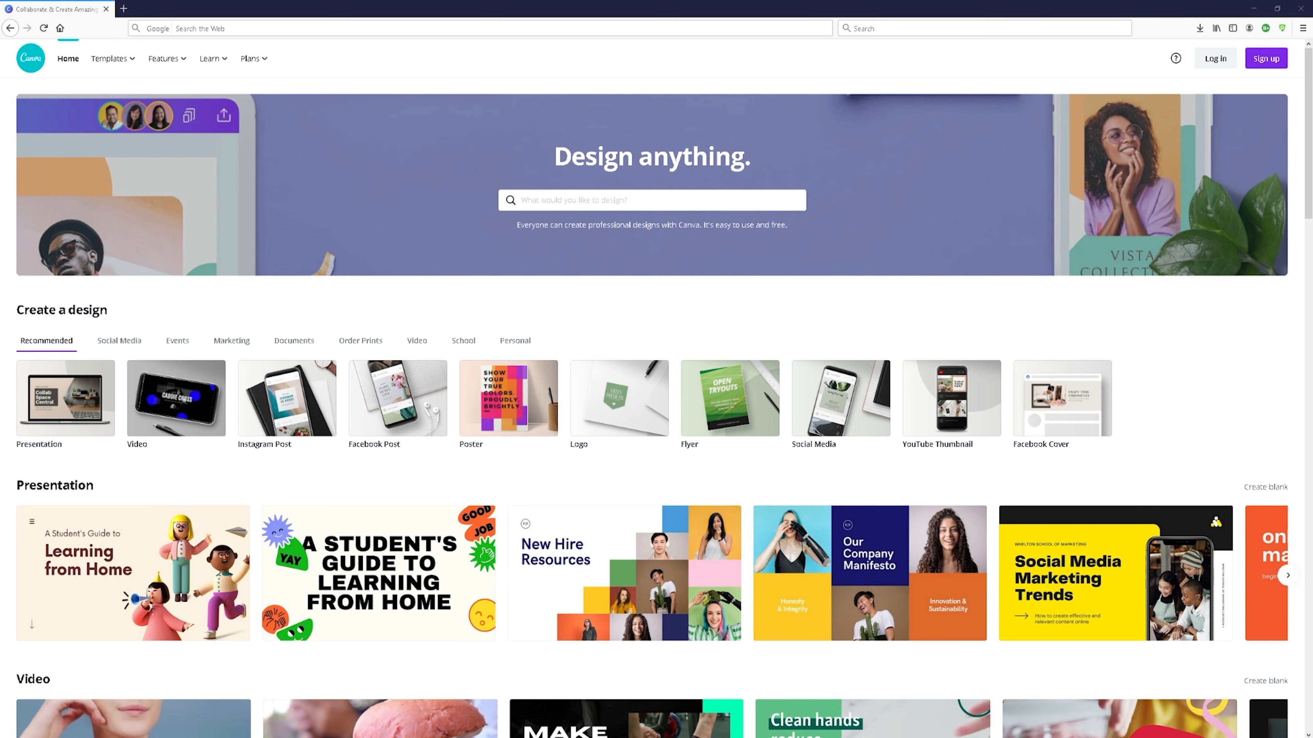
# - Create a blank YouTube Thumbnail design and go through the four-part introductory tour to its end
pyautogui.moveTo(33, 589)
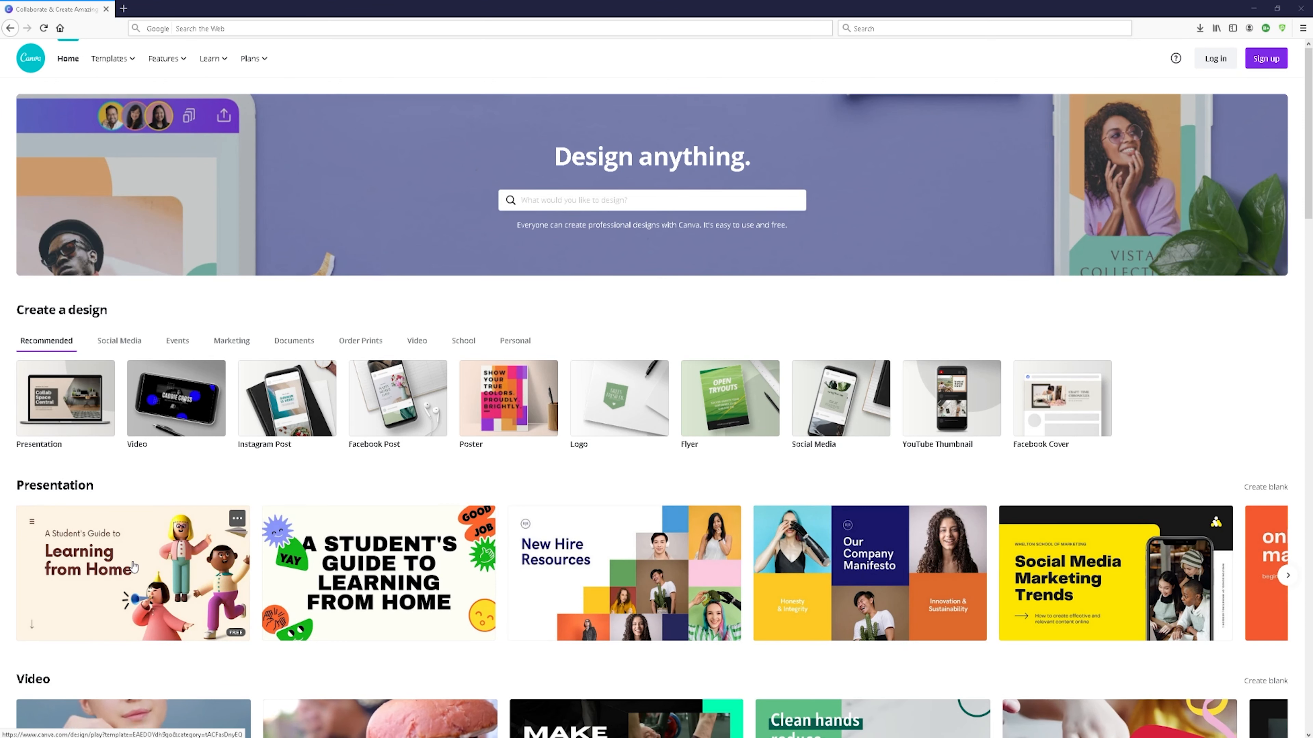
pyautogui.moveTo(354, 561)
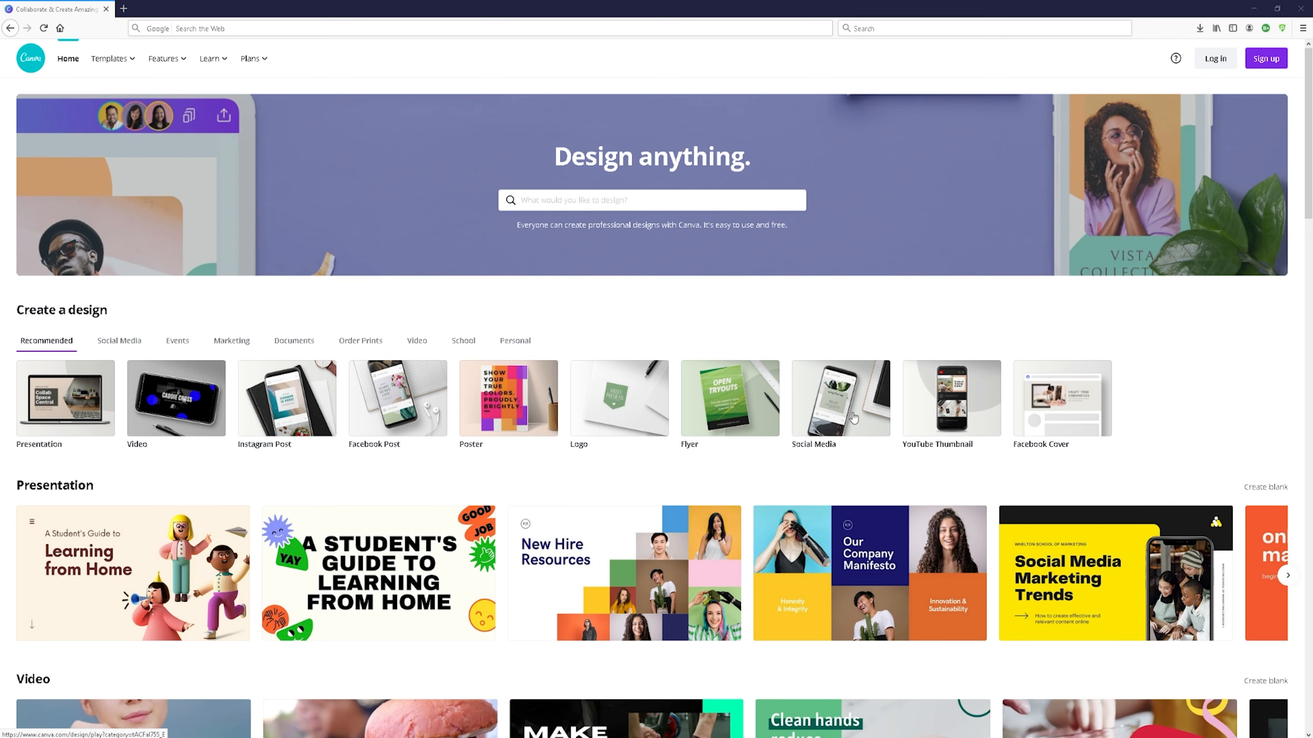
pyautogui.click(957, 413)
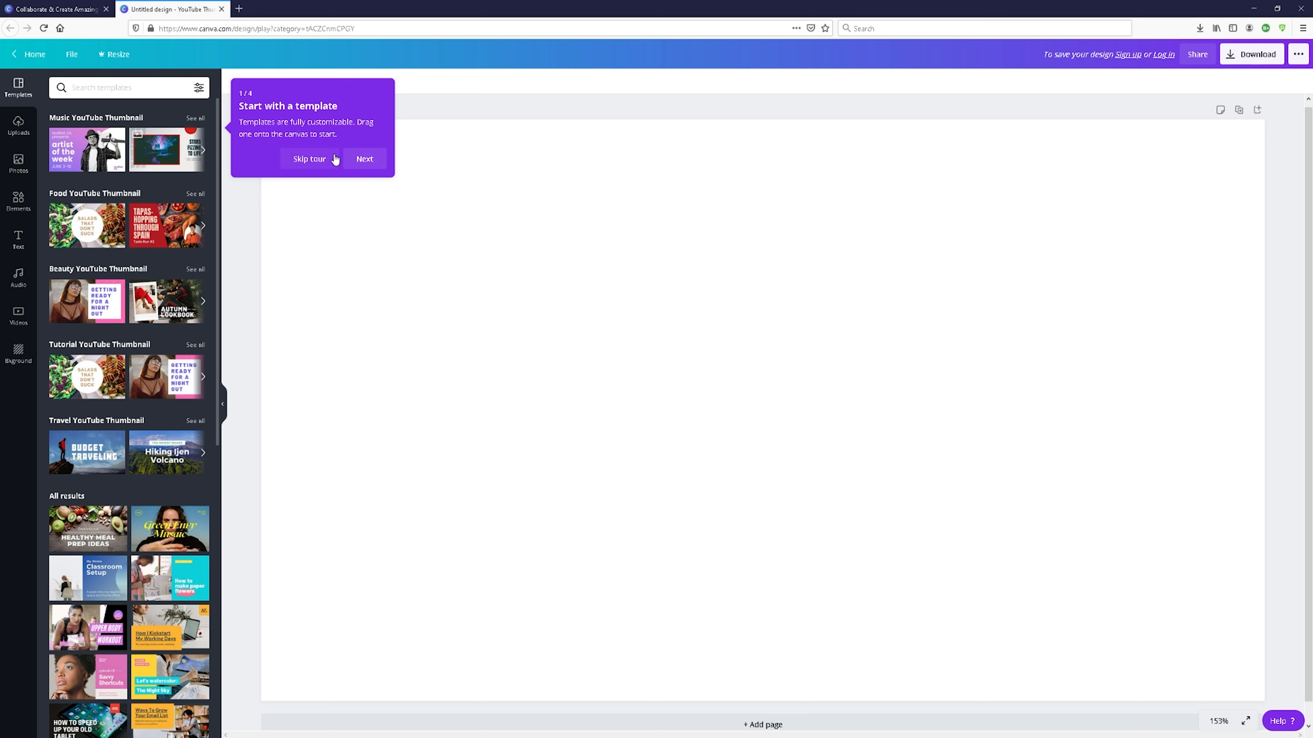
pyautogui.click(363, 158)
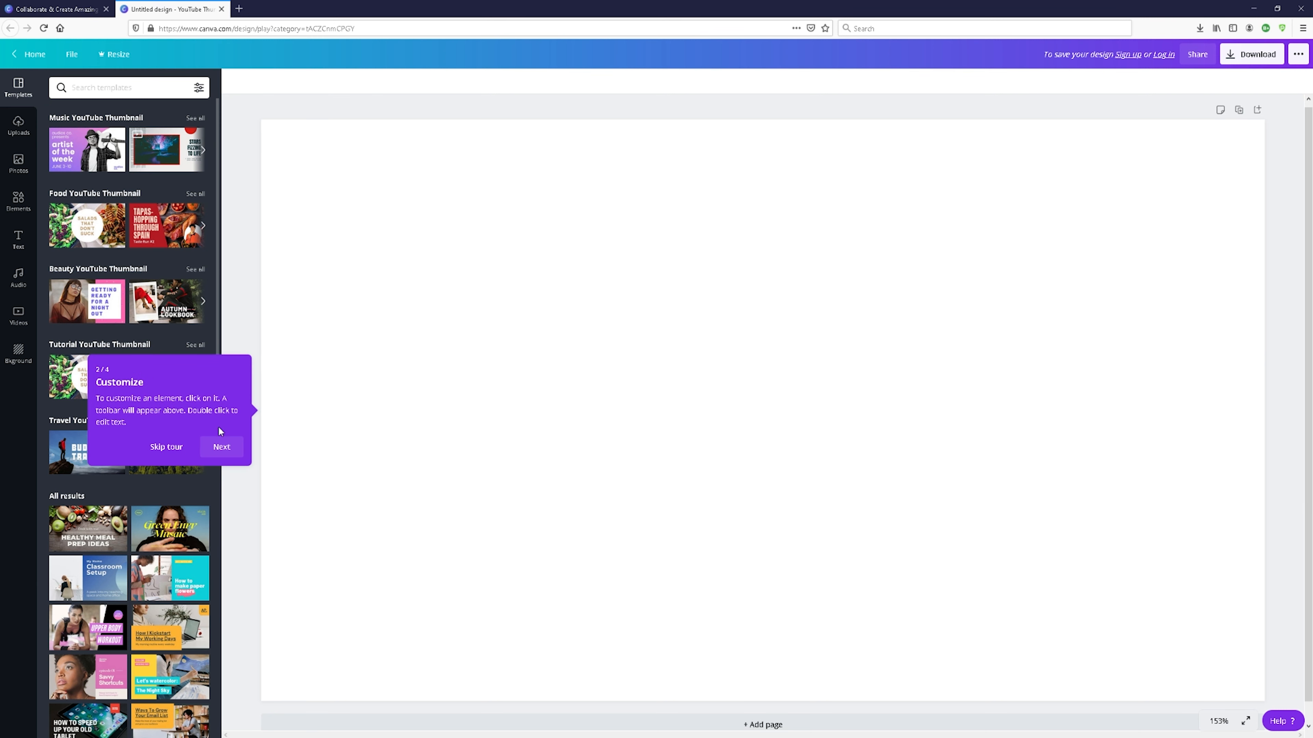
pyautogui.click(222, 448)
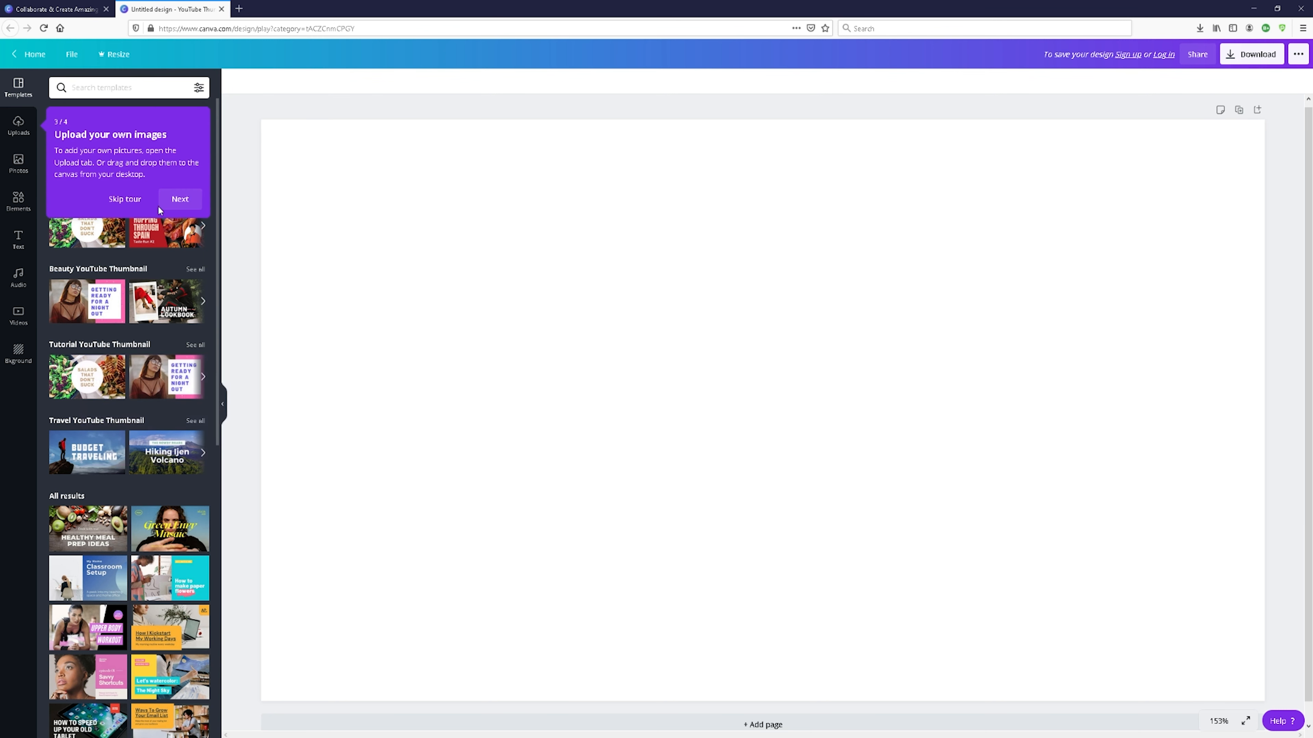
pyautogui.click(185, 205)
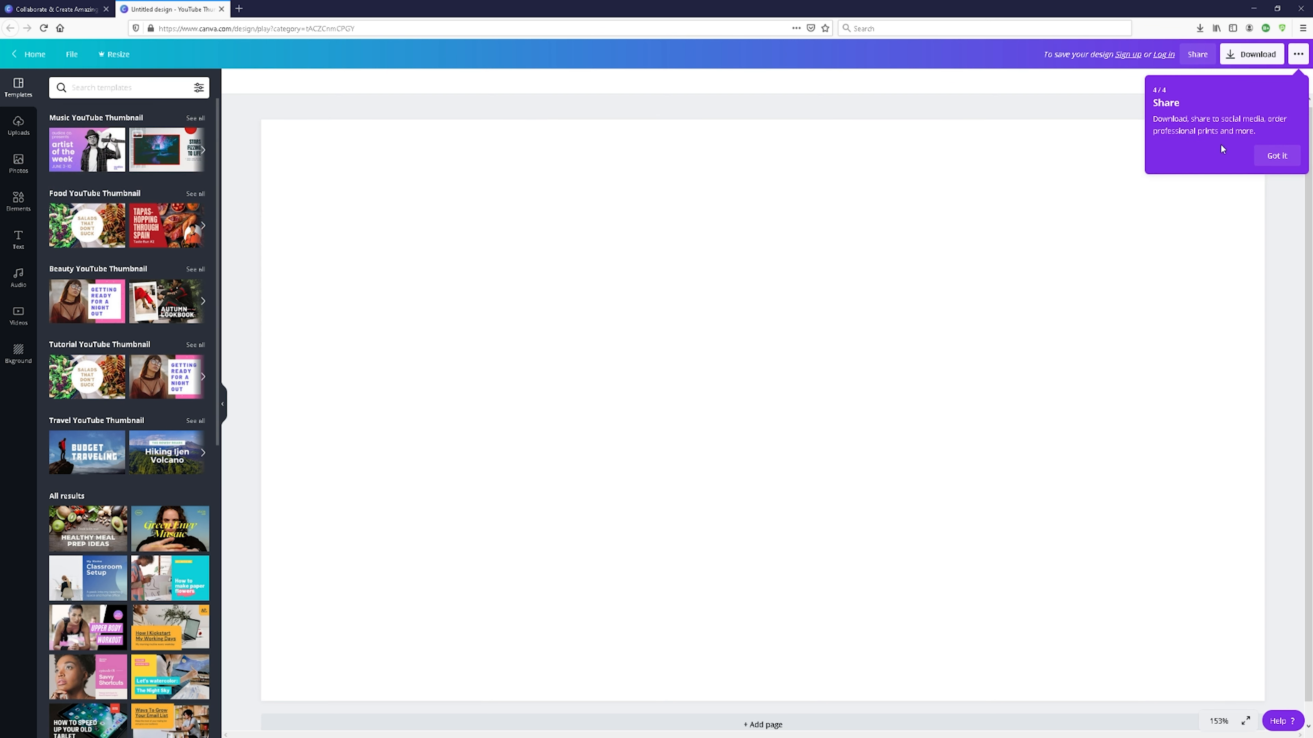
pyautogui.click(1273, 158)
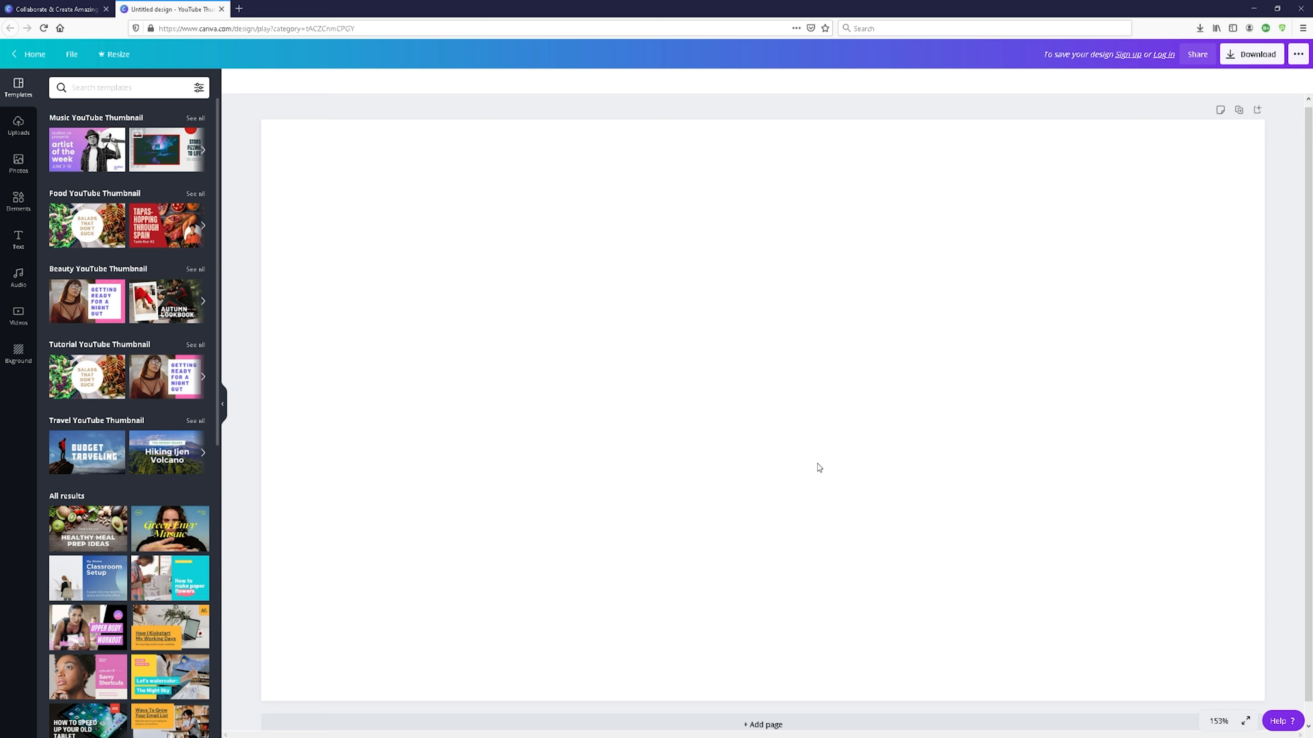
# - Browse the ready-made text combinations and add the "DAZZLE eau de parfum" one to the page
pyautogui.scroll(-1, 423, 416)
pyautogui.scroll(1, 428, 418)
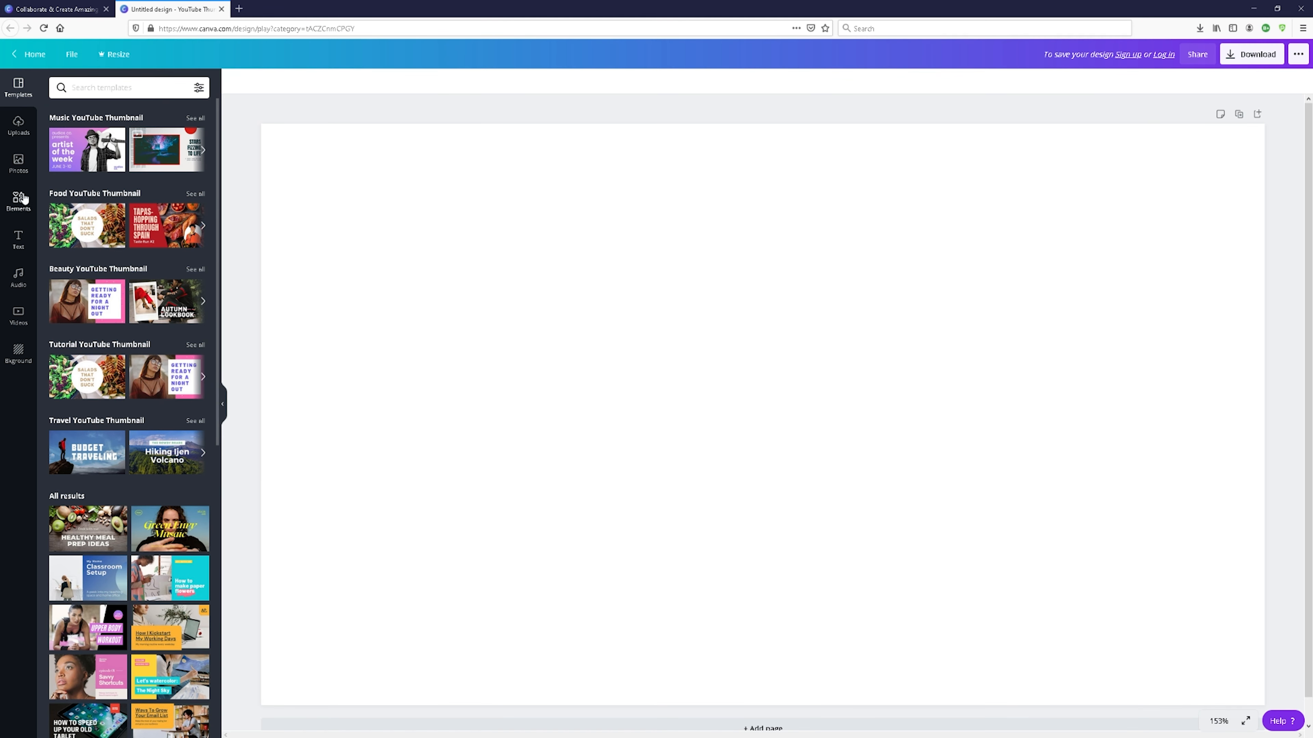
pyautogui.click(18, 239)
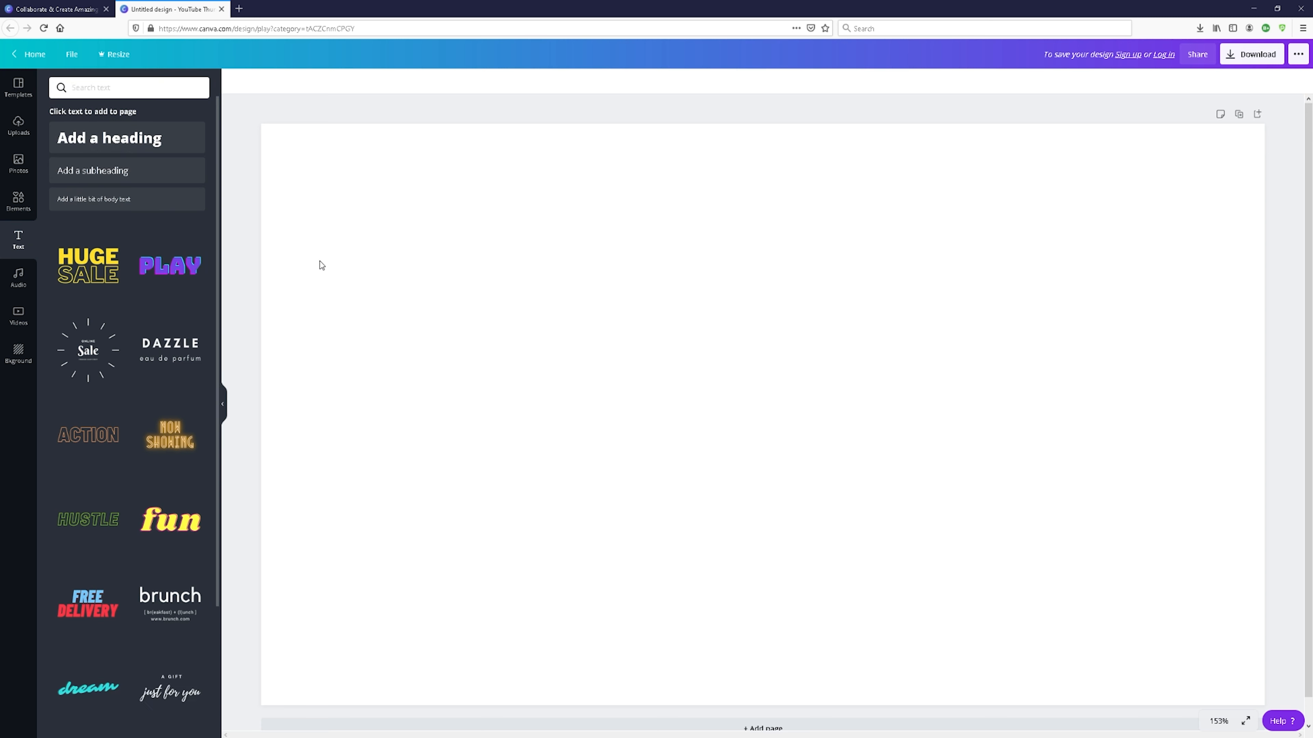
pyautogui.scroll(-3, 186, 279)
pyautogui.scroll(-1, 186, 266)
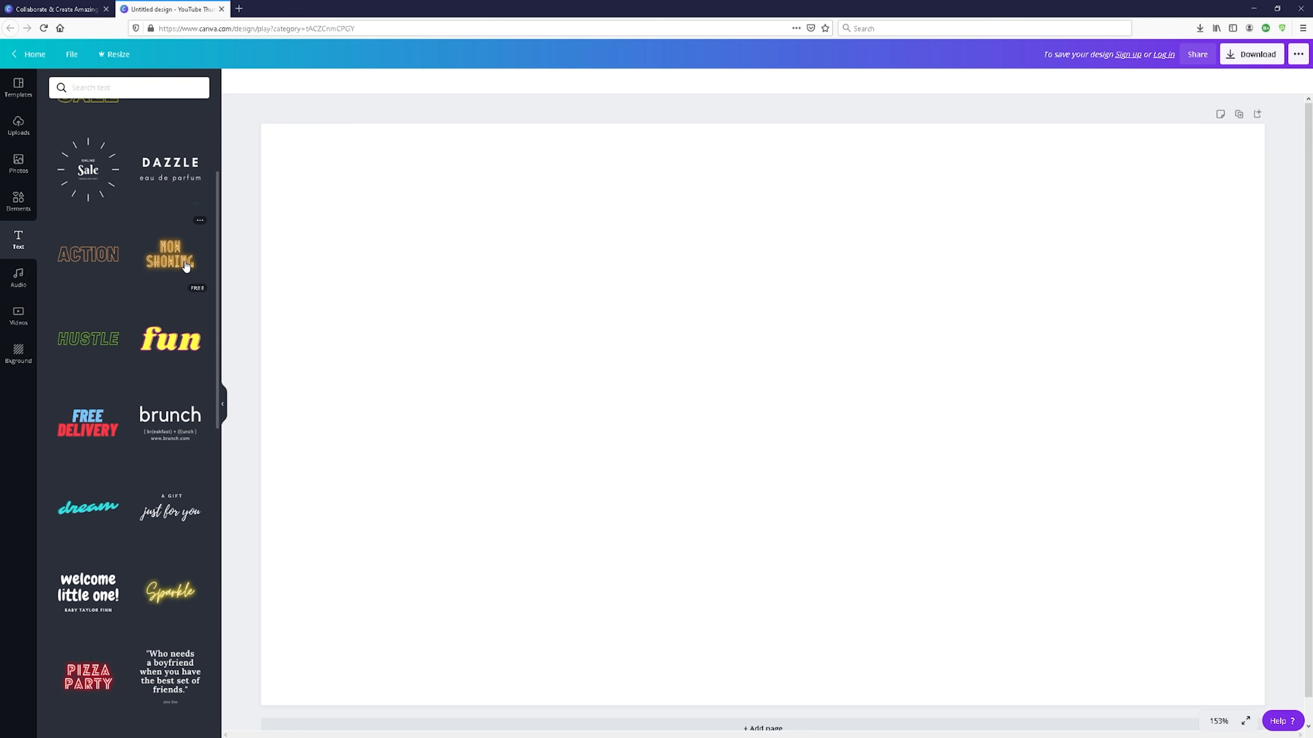
pyautogui.scroll(-2, 185, 266)
pyautogui.scroll(-3, 185, 267)
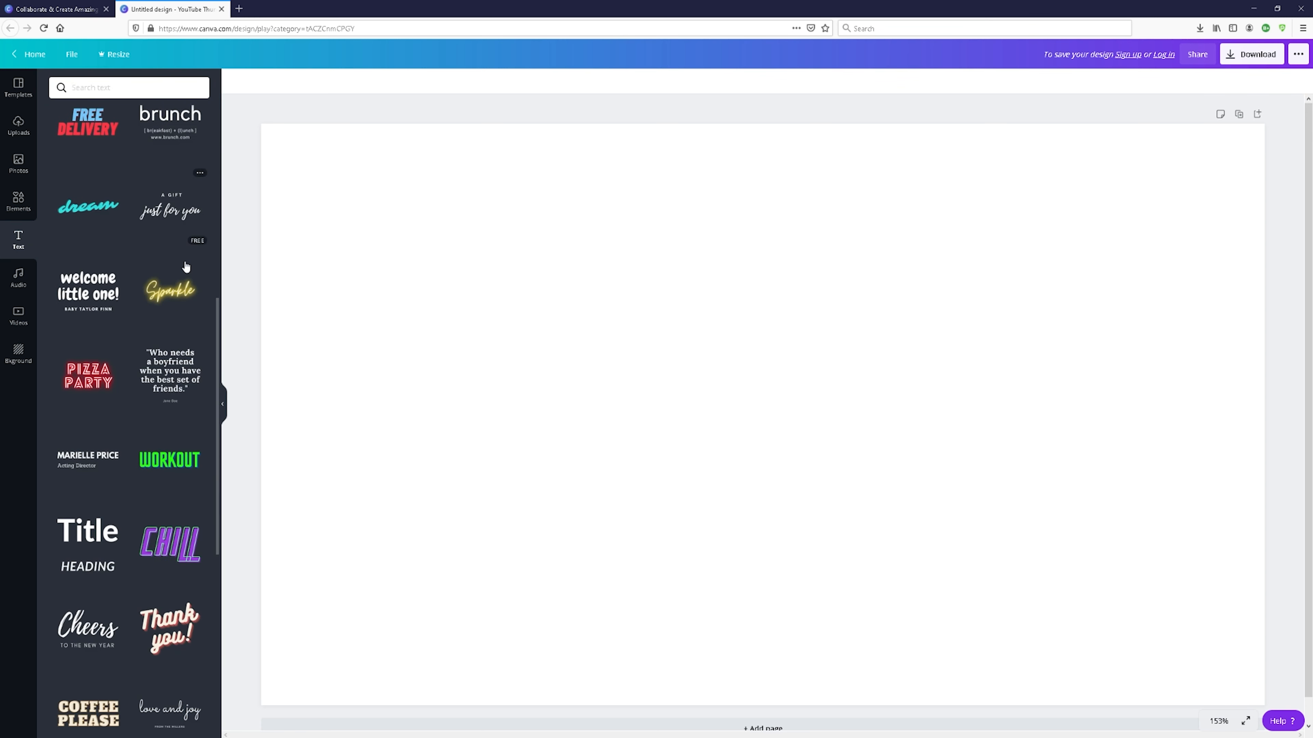
pyautogui.scroll(7, 186, 267)
pyautogui.scroll(-12, 187, 267)
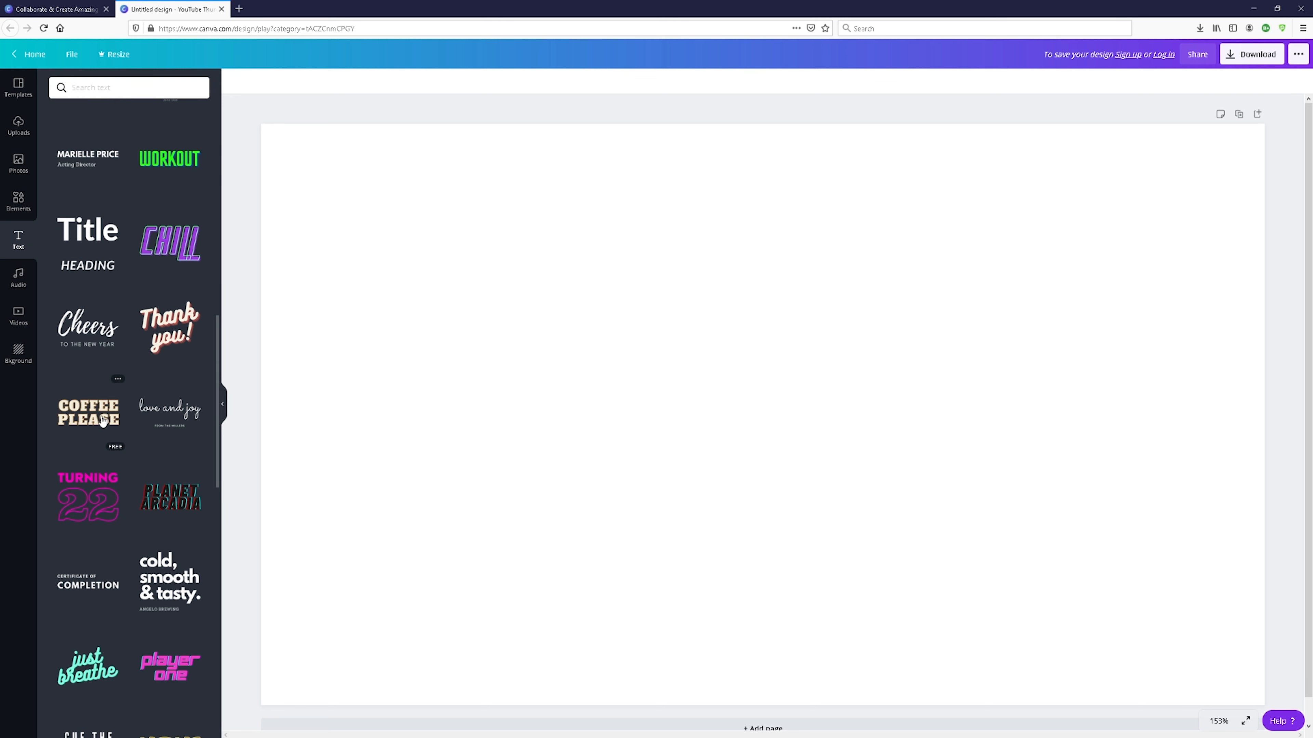
pyautogui.scroll(10, 101, 413)
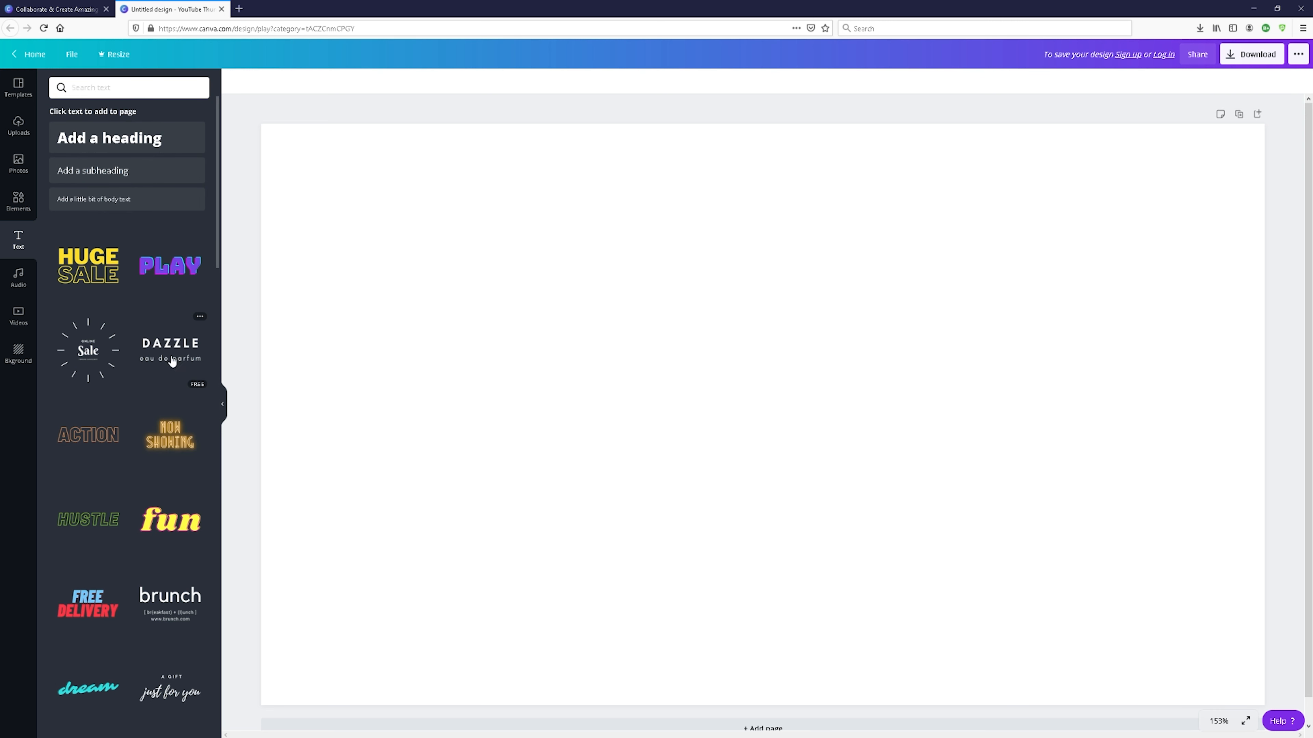
pyautogui.click(176, 362)
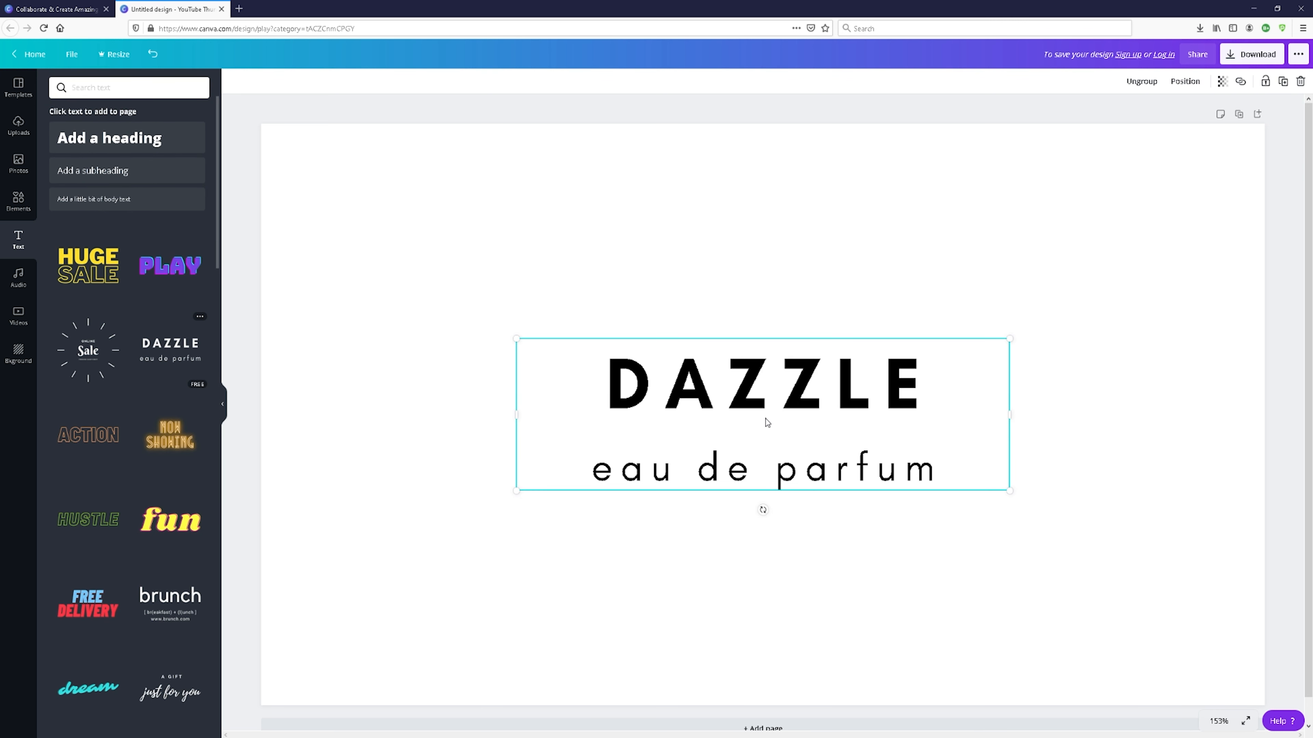
# - Replace the DAZZLE heading with "FIRST IMPRESSIONS", widen its box to fit the text on two lines, and recentre the text group
pyautogui.doubleClick(818, 396)
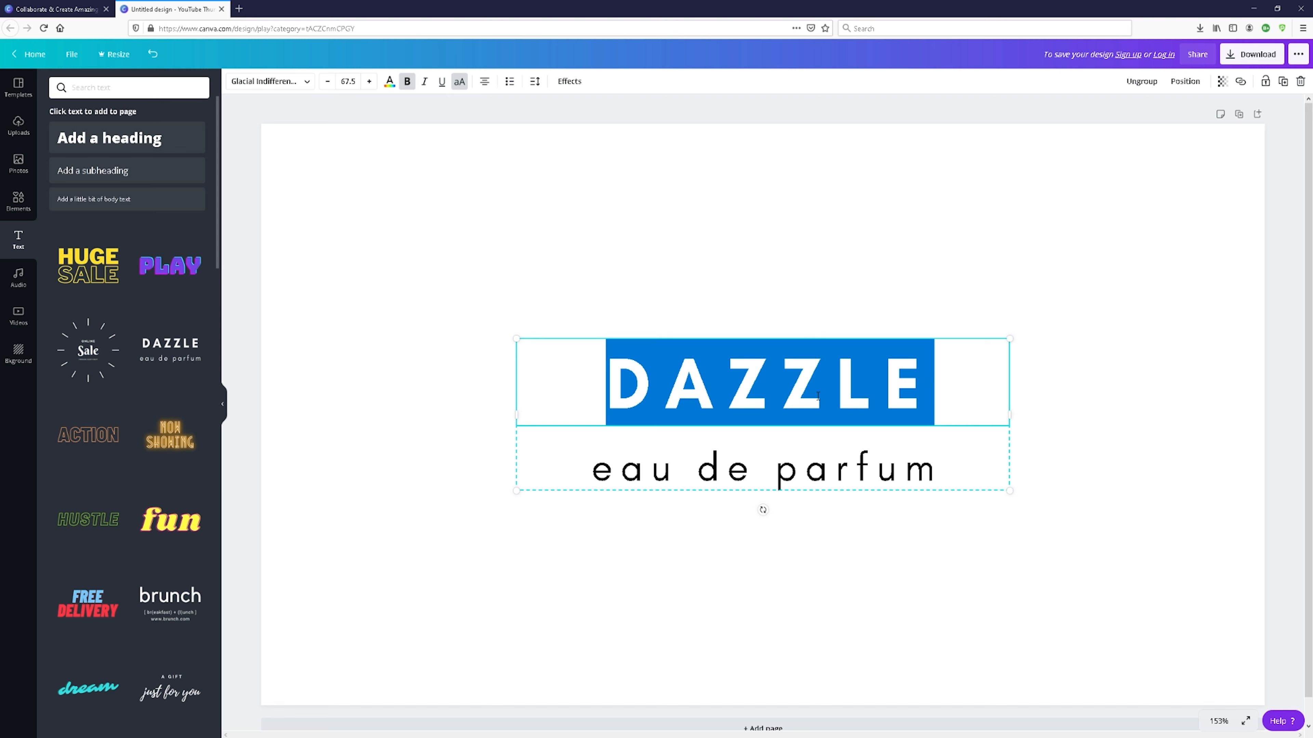
pyautogui.write('FIRST')
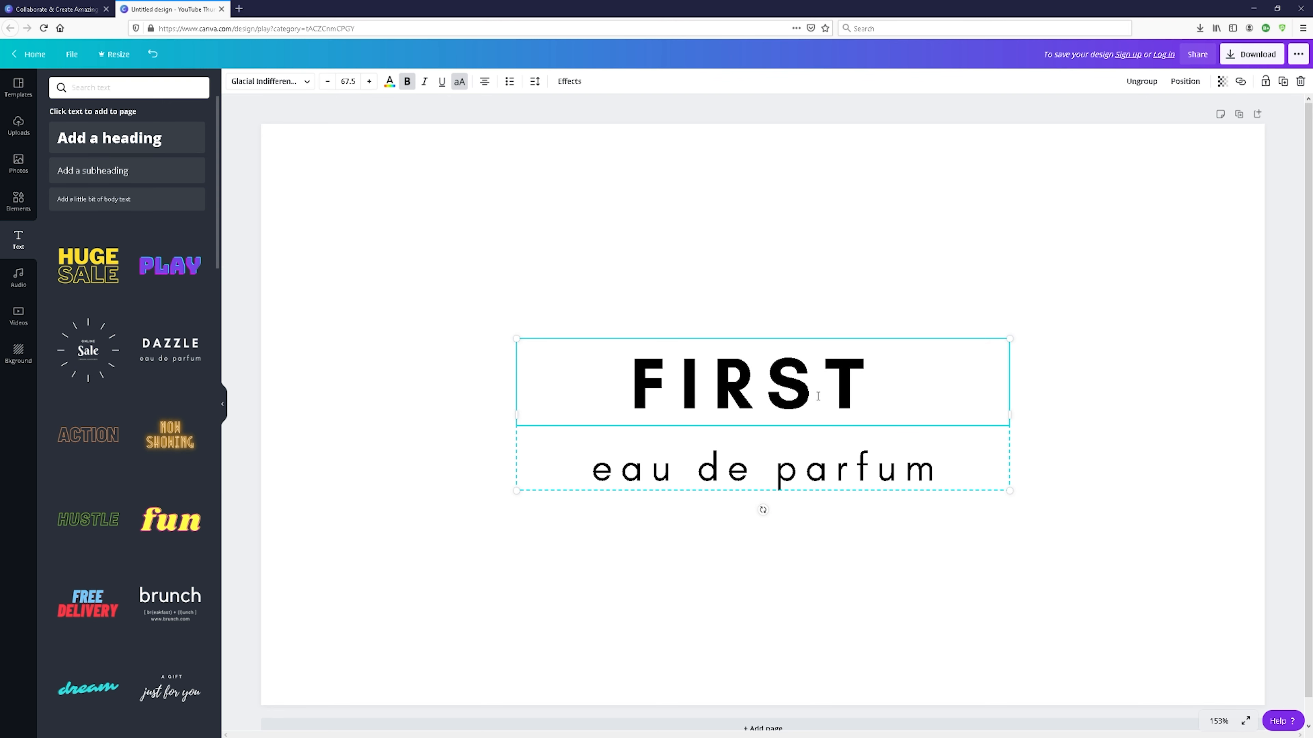
pyautogui.write(' IMPRESSIONS')
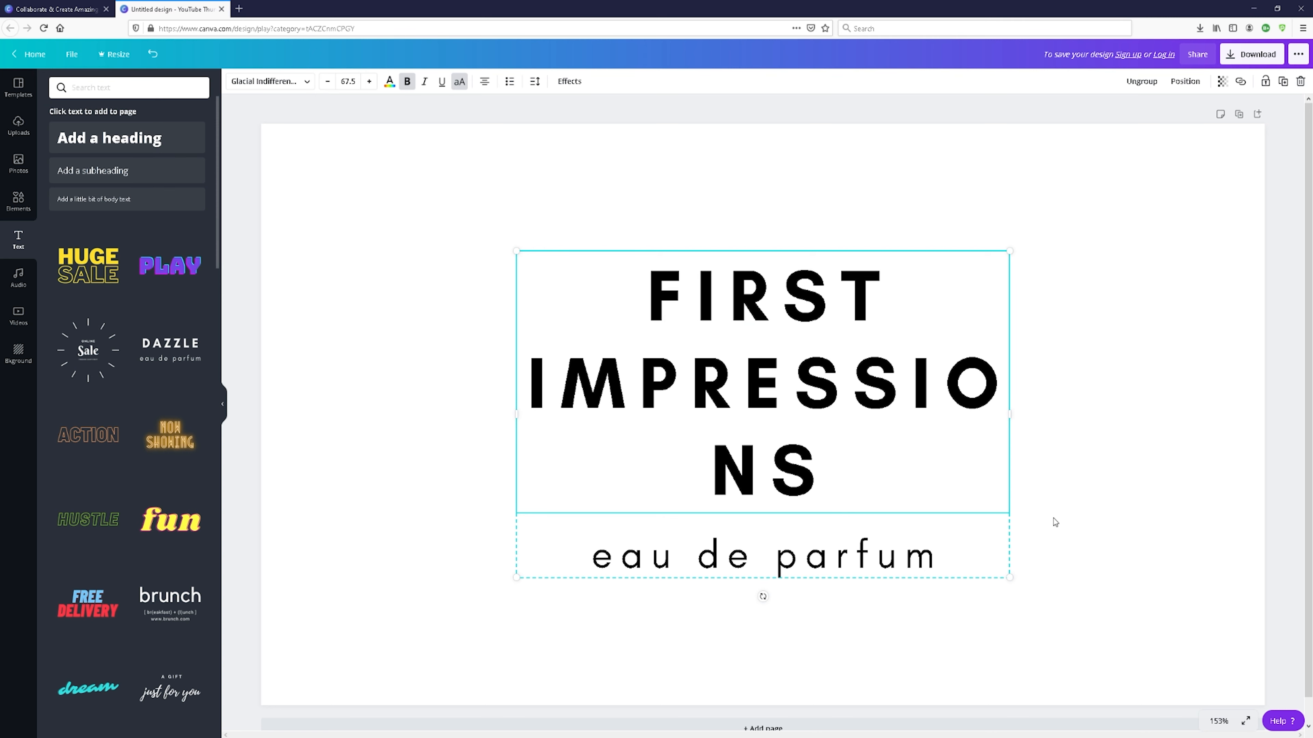
pyautogui.moveTo(1009, 409); pyautogui.dragTo(1214, 384)
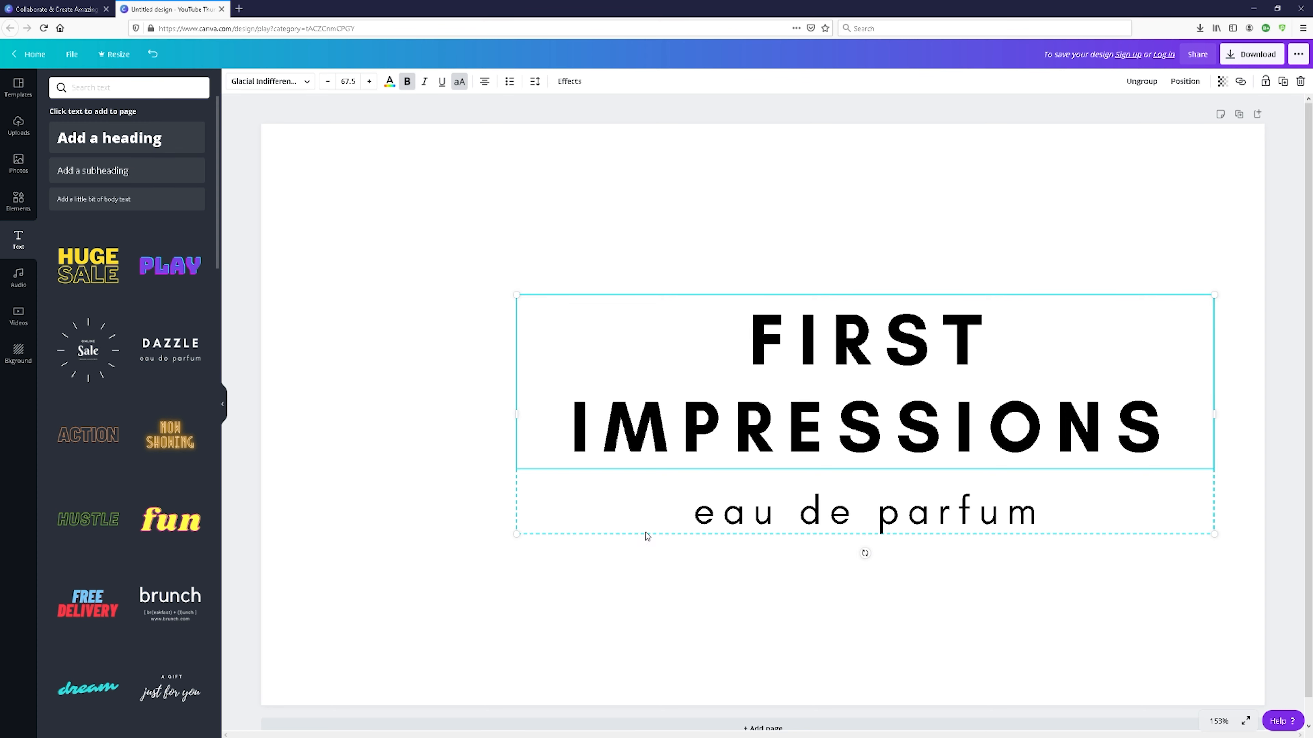
pyautogui.moveTo(619, 539); pyautogui.dragTo(517, 532)
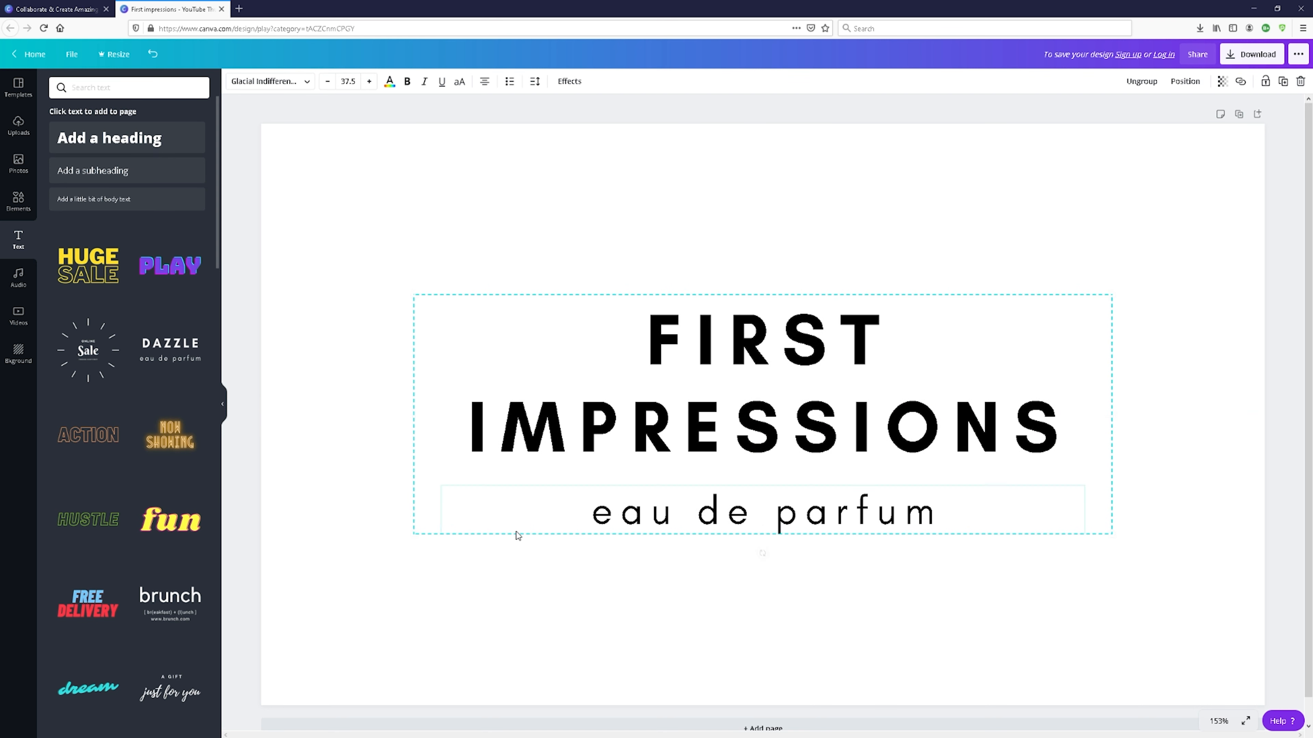
# - Replace the "eau de parfum" line under the heading with "CANVA"
pyautogui.doubleClick(852, 507)
pyautogui.write('CANVA')
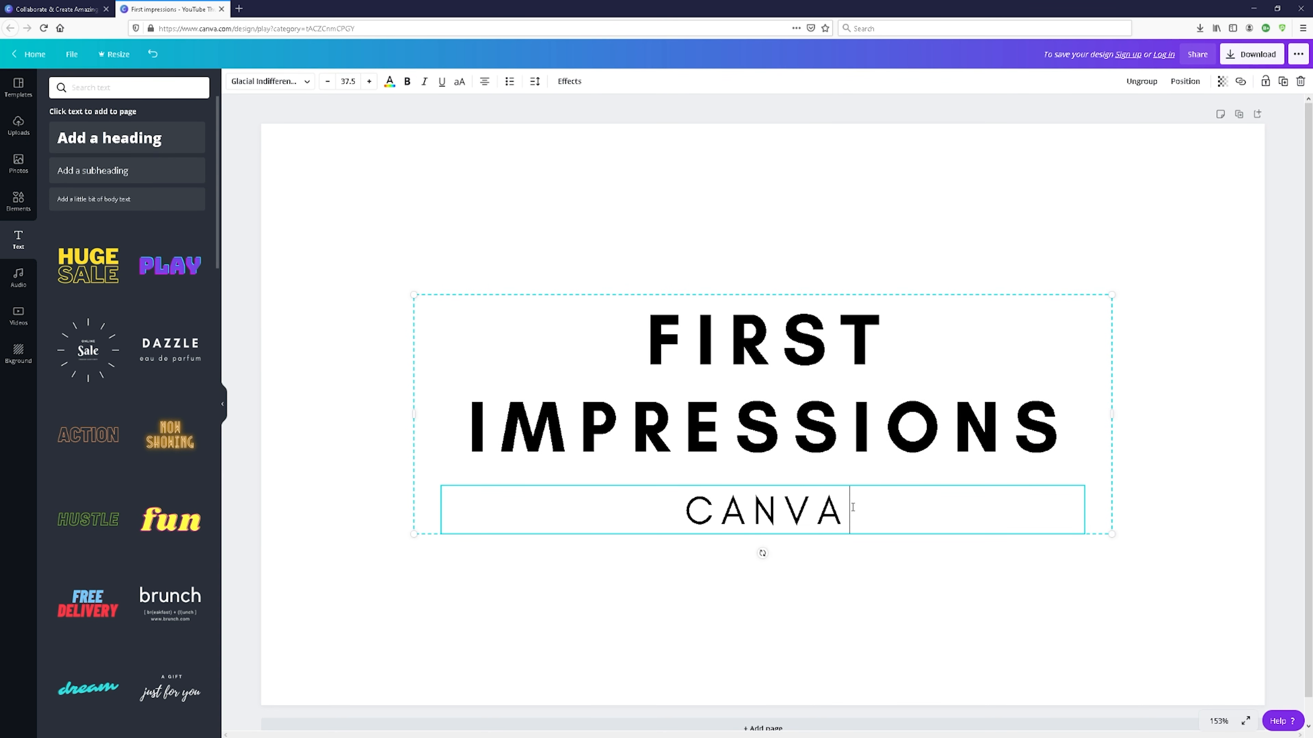
pyautogui.click(857, 610)
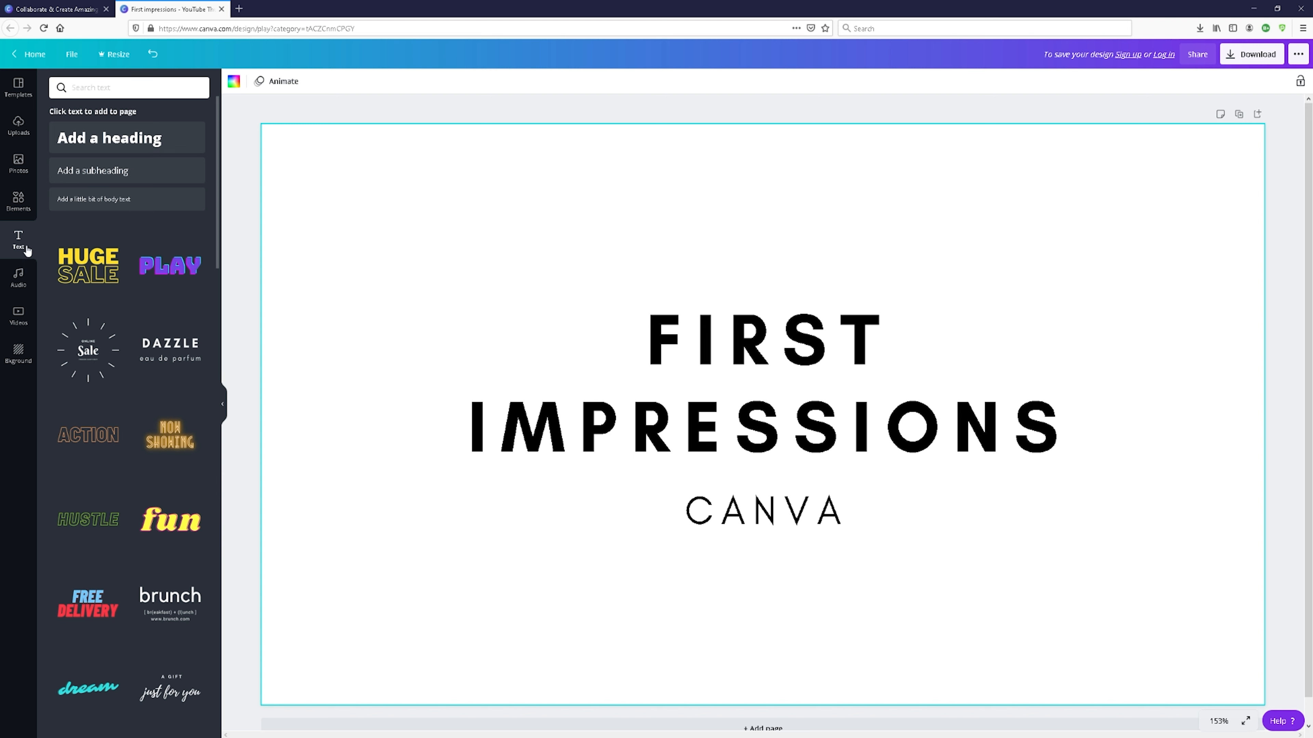
# - Try the building facade photo as the page background, and replace it with the free dark blue-teal gradient
pyautogui.click(18, 354)
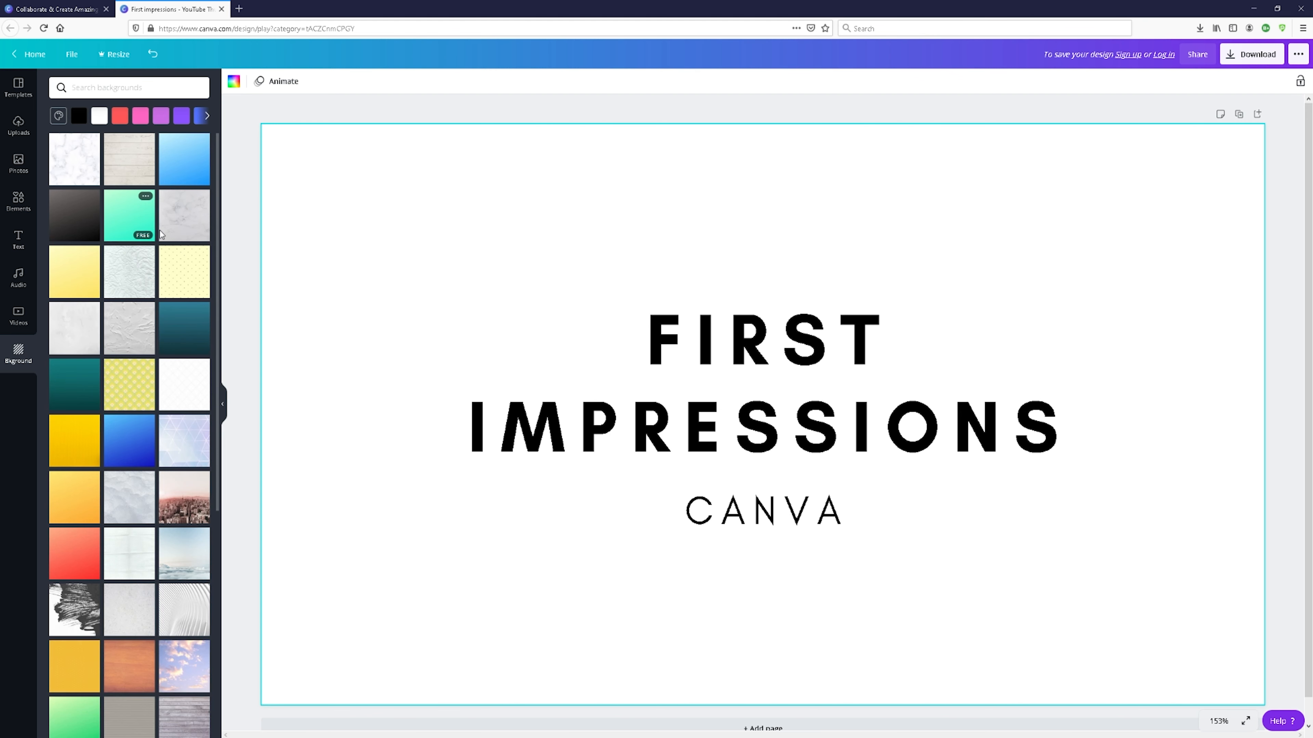
pyautogui.scroll(-6, 158, 227)
pyautogui.scroll(4, 161, 231)
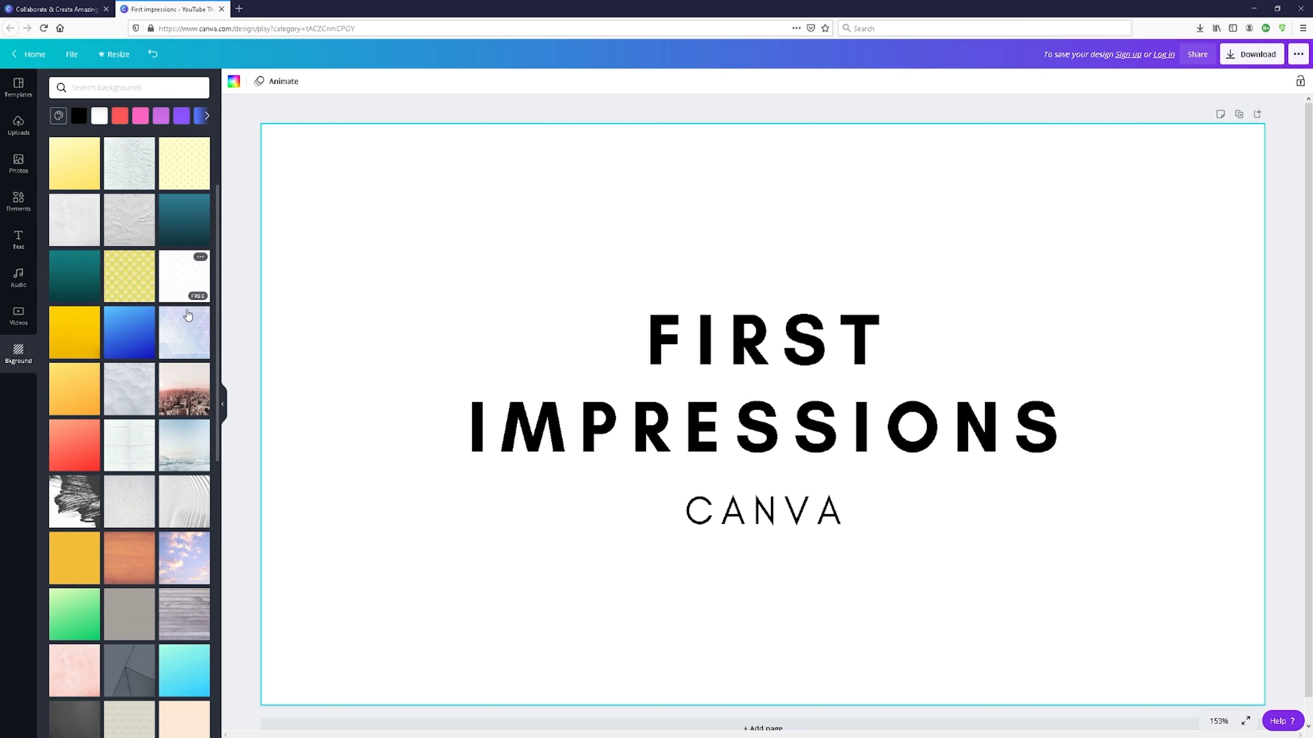
pyautogui.scroll(2, 184, 344)
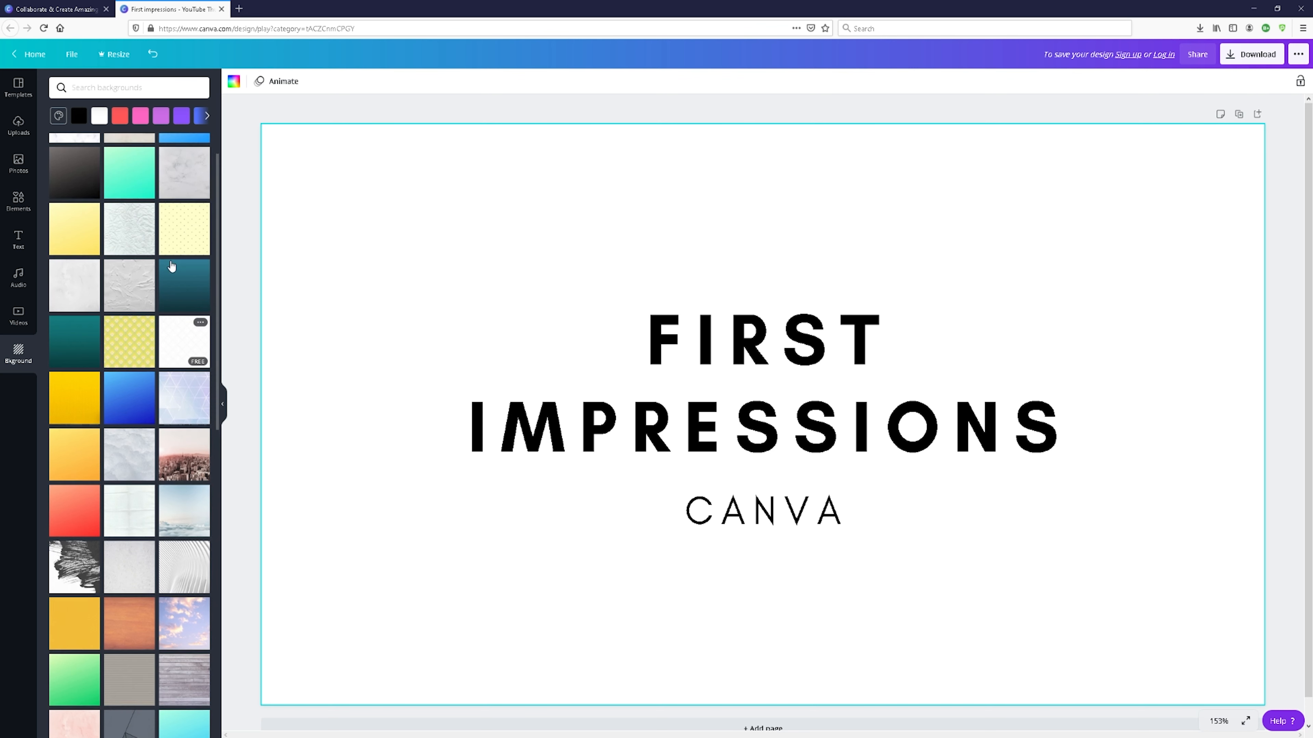
pyautogui.scroll(-7, 119, 482)
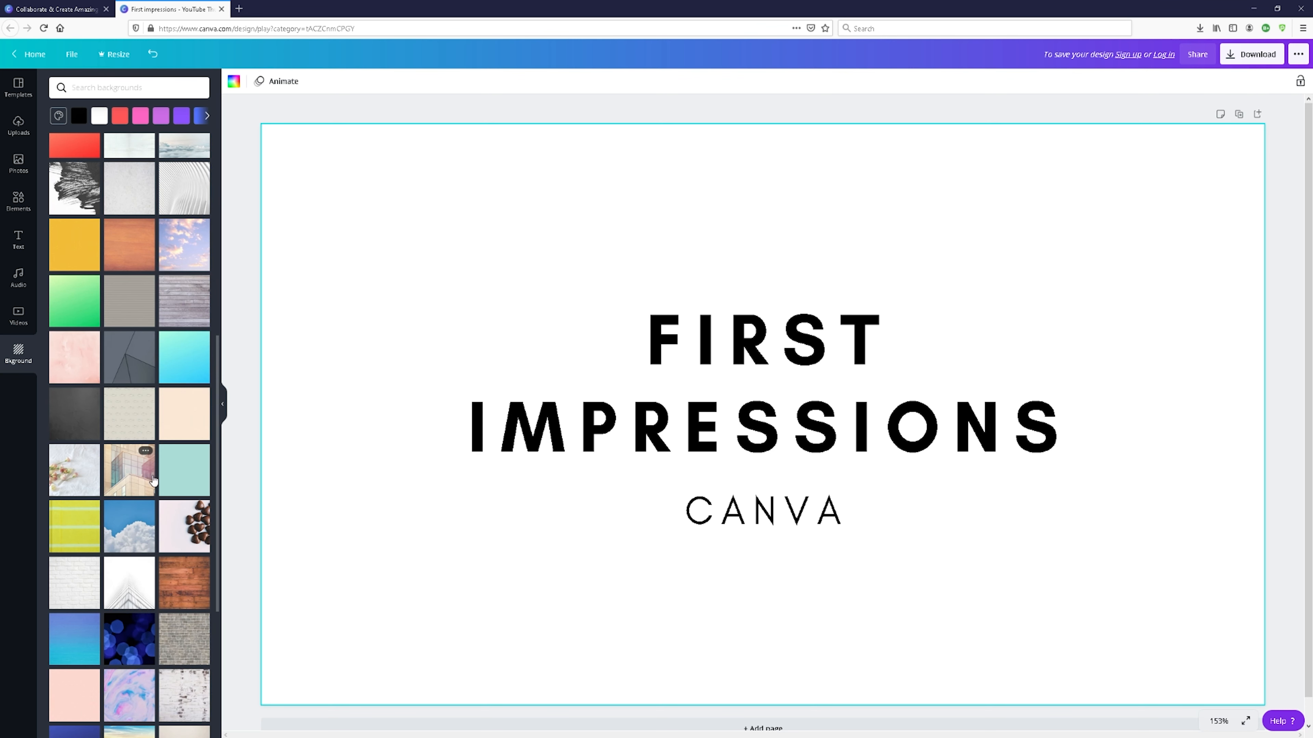
pyautogui.click(129, 480)
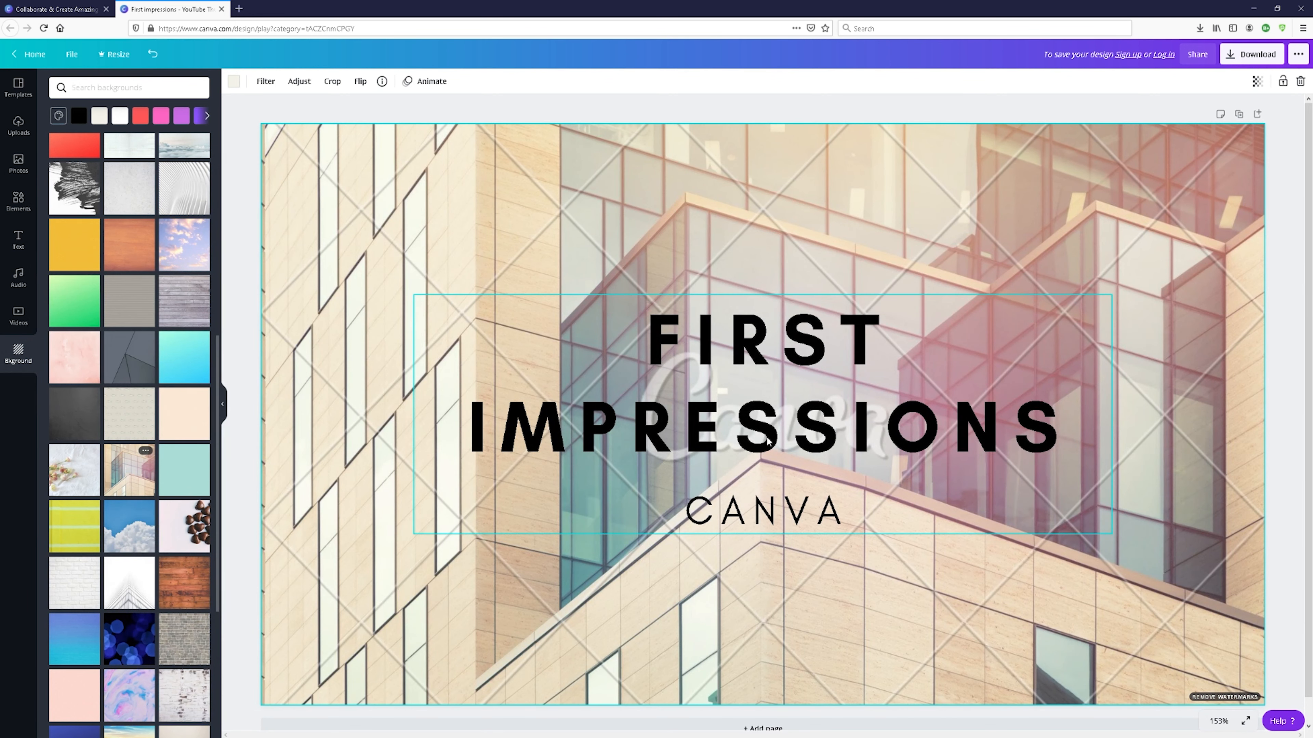
pyautogui.scroll(8, 155, 315)
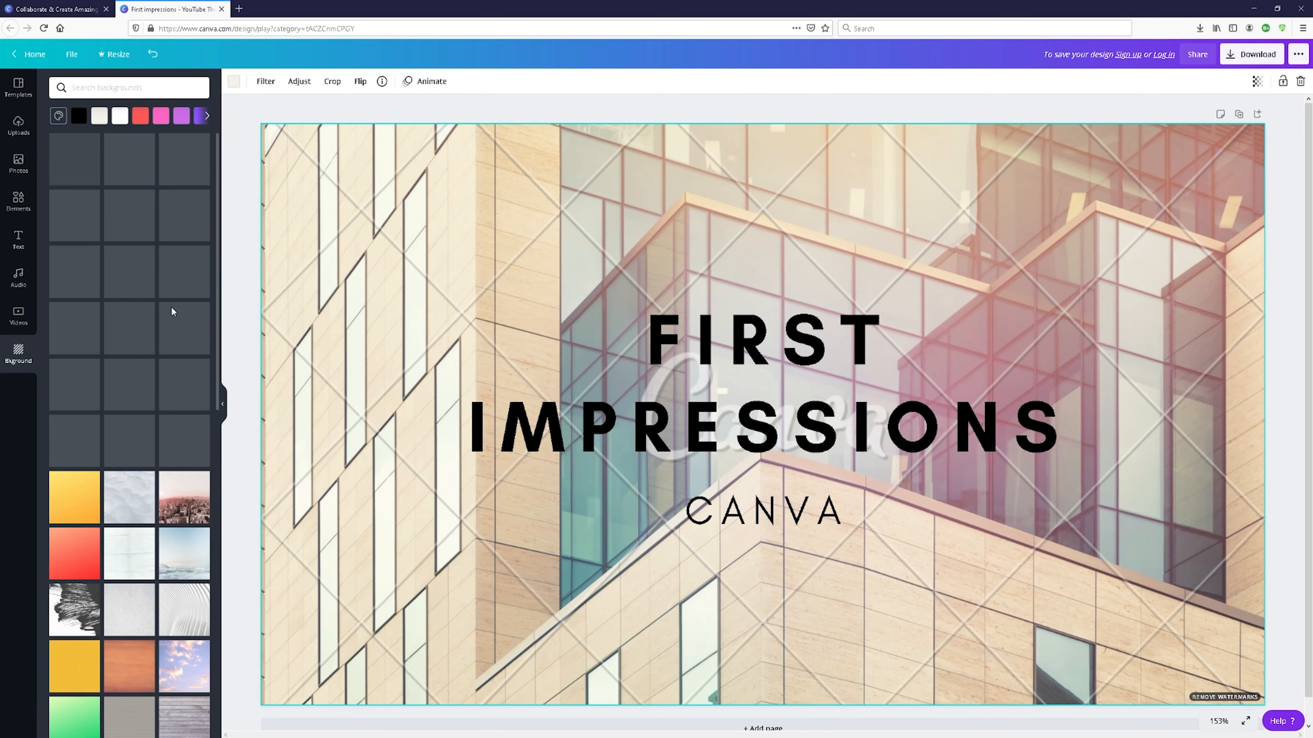
pyautogui.click(185, 339)
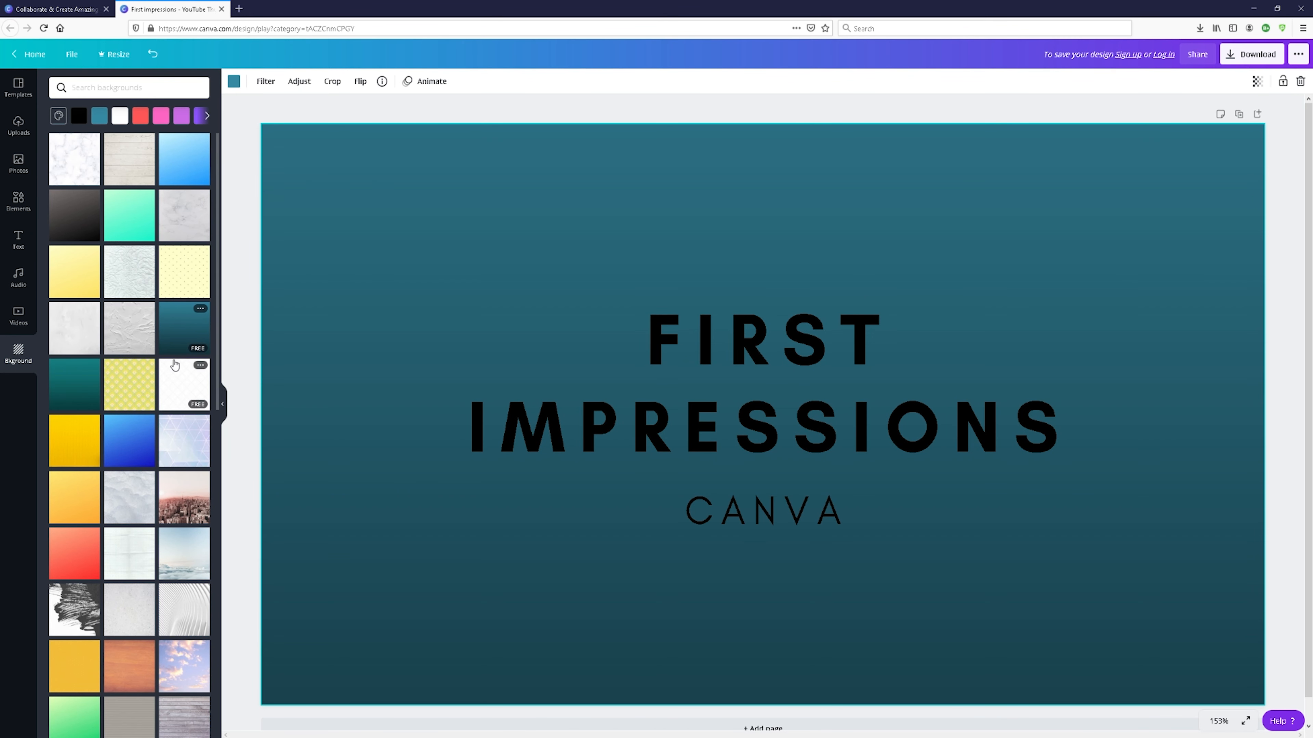
# - Colour the "FIRST IMPRESSIONS" heading light turquoise from the default colours
pyautogui.click(18, 240)
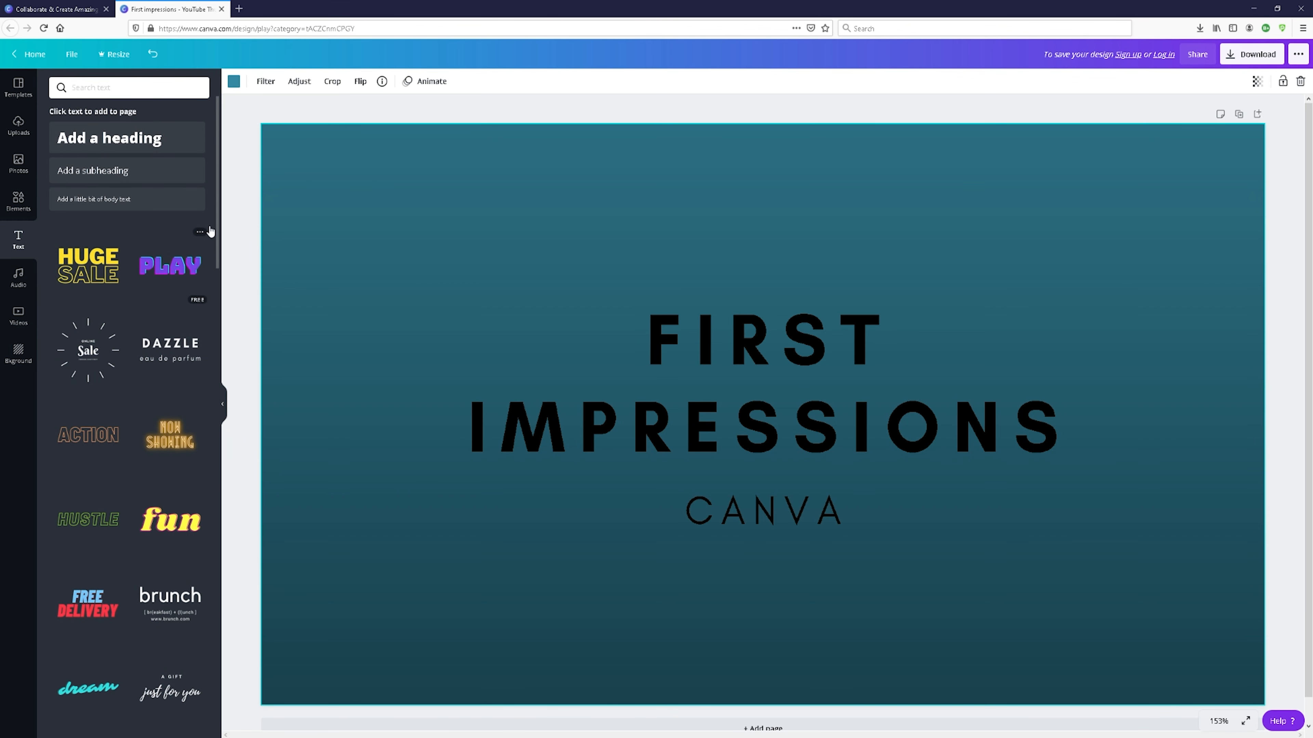
pyautogui.click(794, 459)
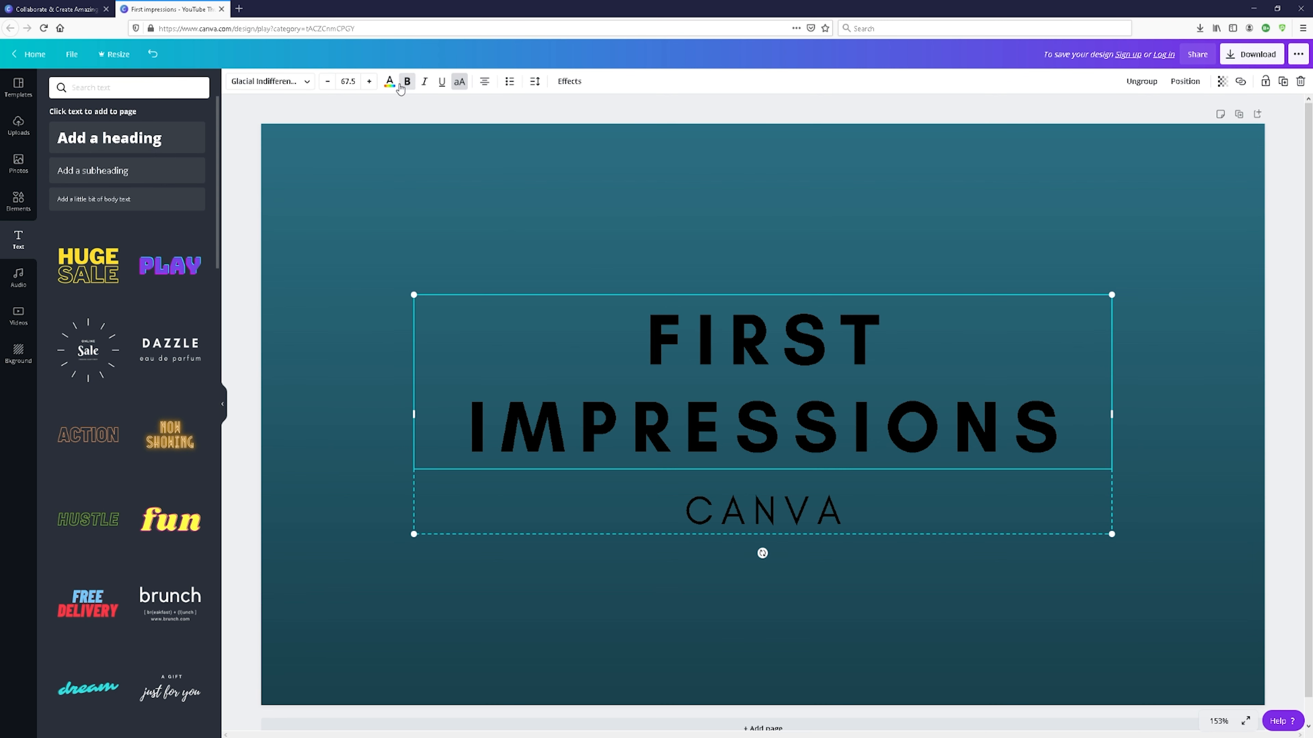
pyautogui.click(390, 83)
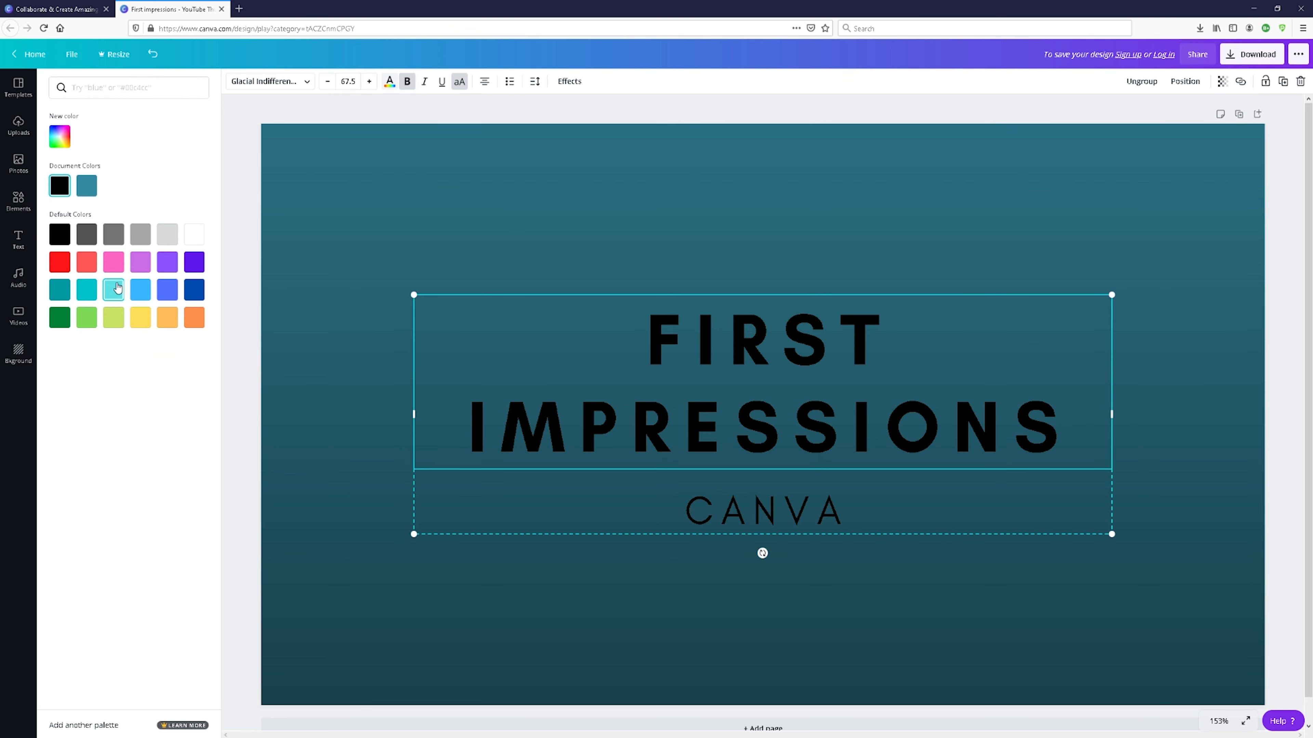
pyautogui.click(113, 293)
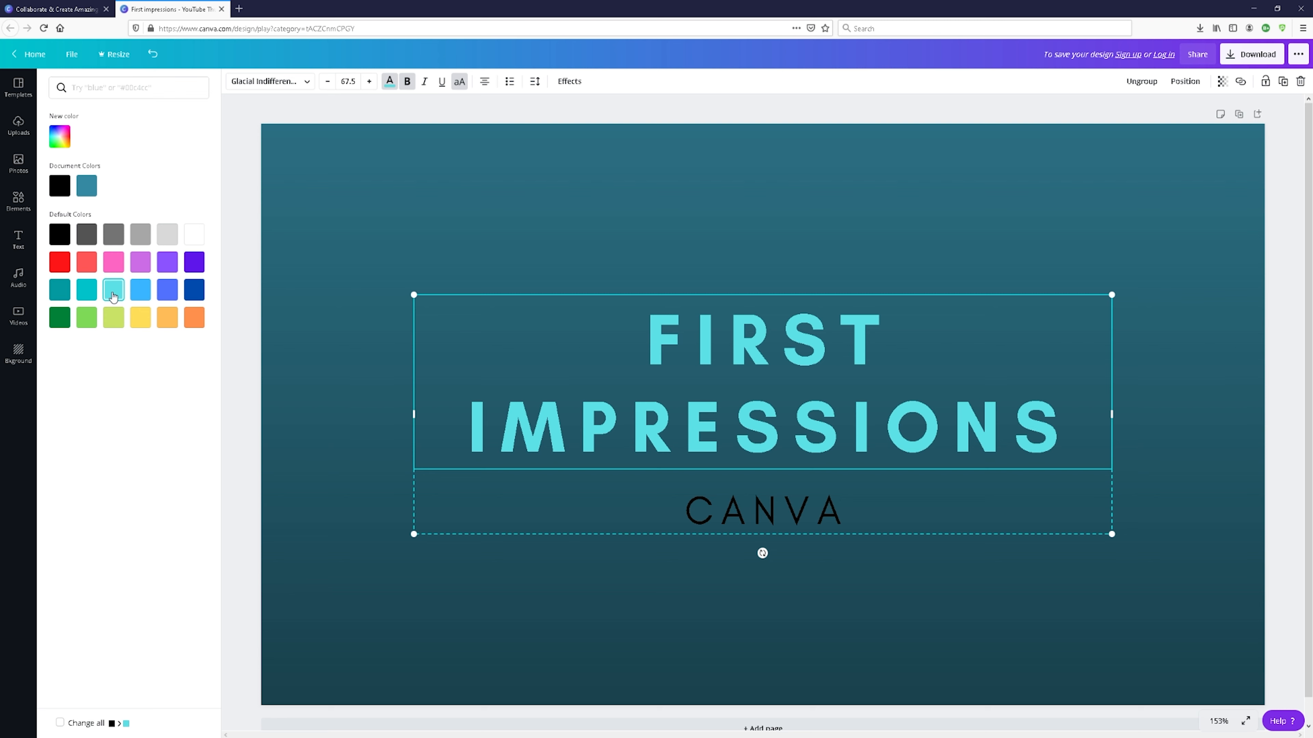
# - Colour the "CANVA" line the same light turquoise as the heading, trying the darker turquoise for comparison
pyautogui.click(721, 504)
pyautogui.click(114, 292)
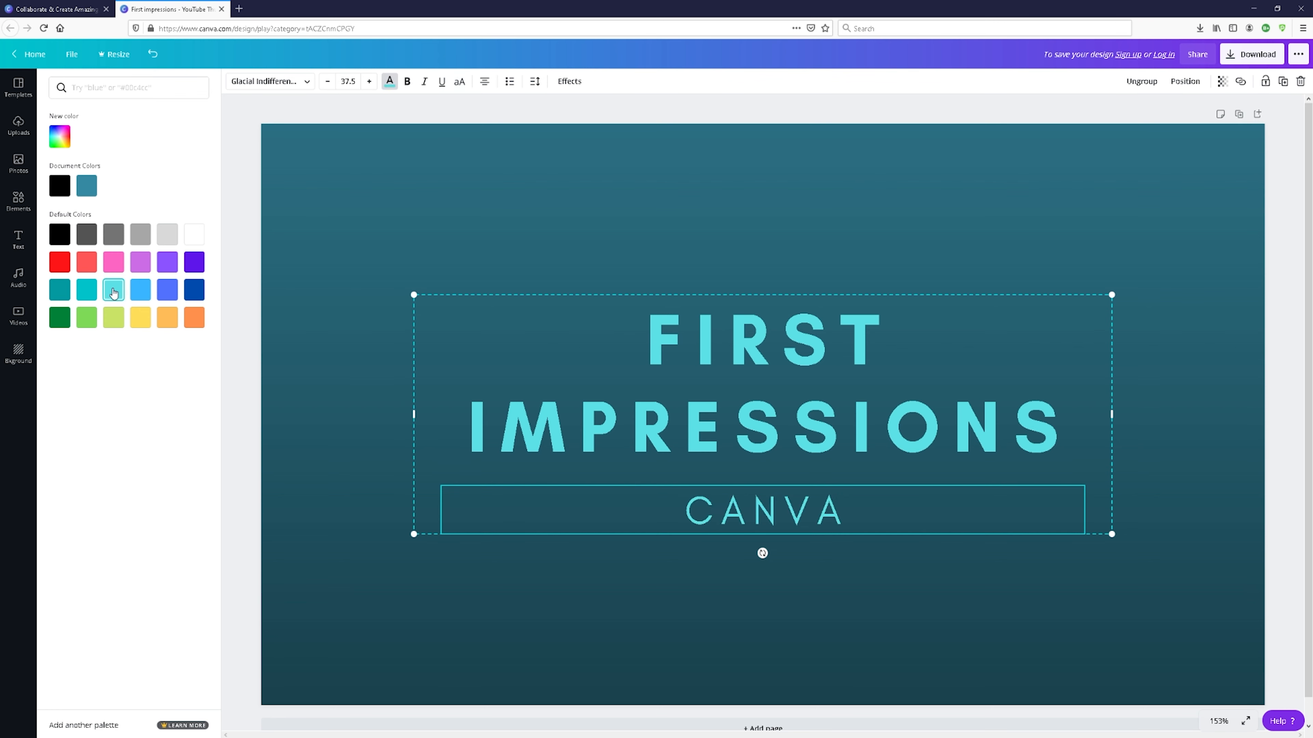
pyautogui.click(87, 290)
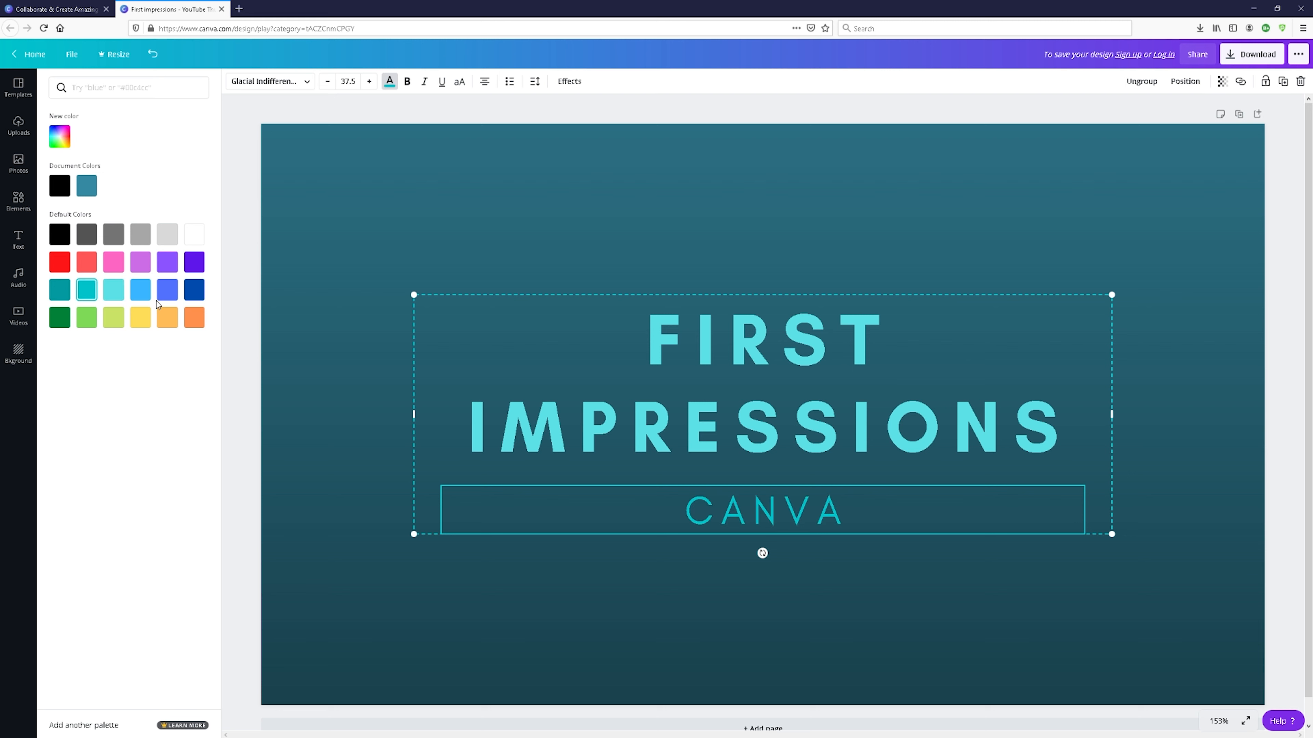
pyautogui.click(116, 293)
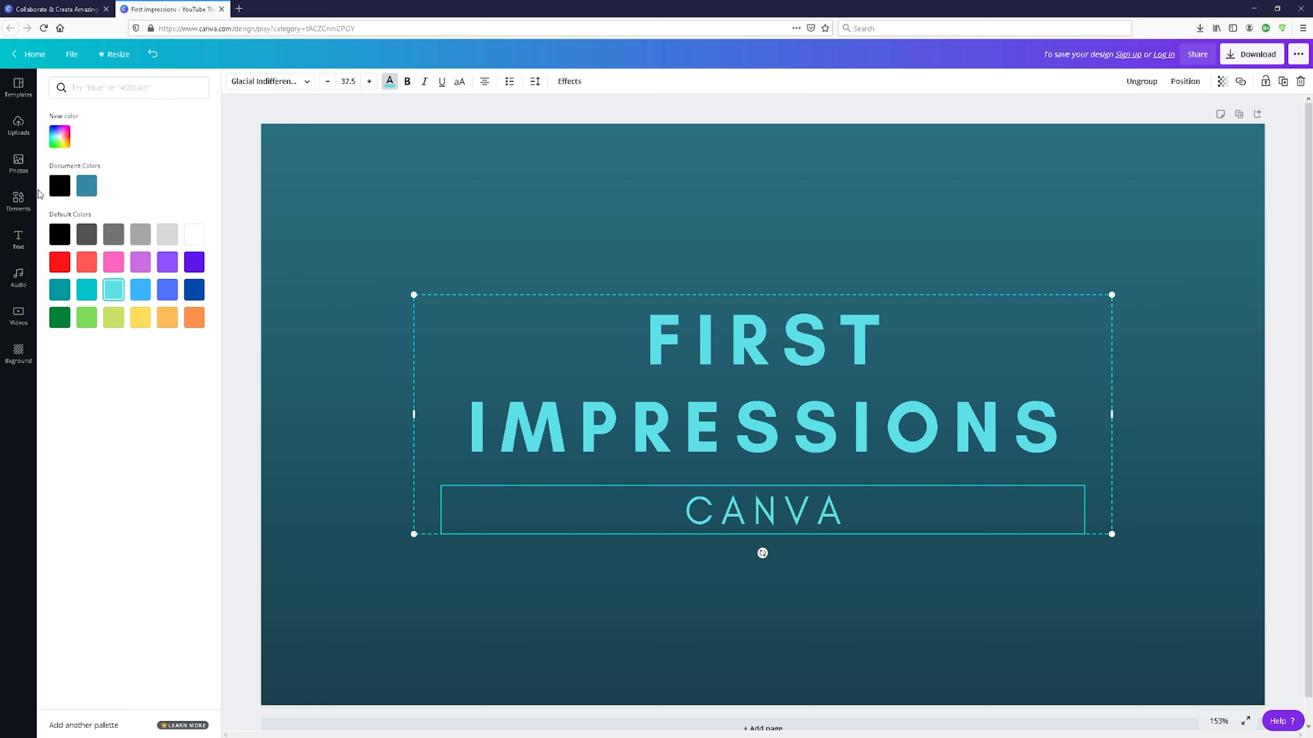
# - Increase the font size of the "CANVA" line to 47.5, keeping the Glacial Indifference font
pyautogui.click(304, 83)
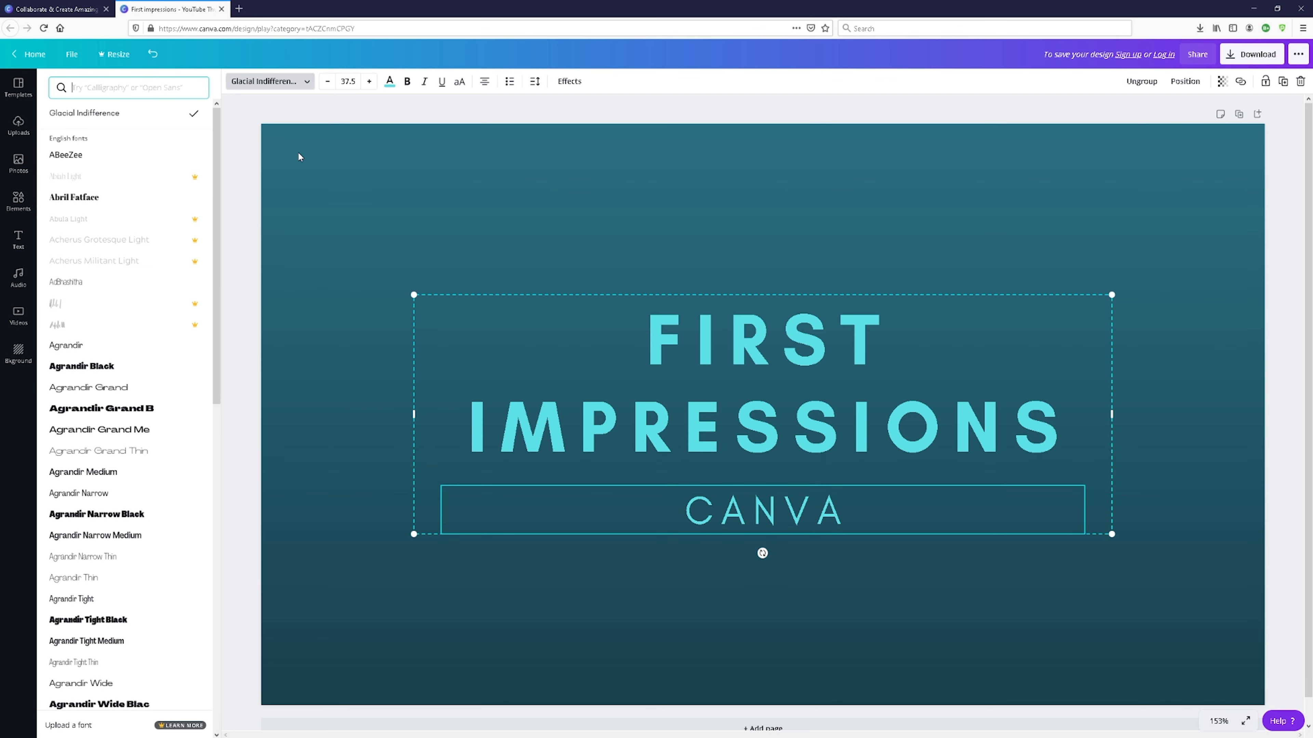
pyautogui.click(304, 83)
pyautogui.click(369, 81)
pyautogui.click(369, 81)
pyautogui.click(369, 81)
pyautogui.click(369, 81)
pyautogui.click(369, 81)
pyautogui.click(369, 81)
pyautogui.click(369, 81)
pyautogui.click(369, 81)
pyautogui.click(369, 81)
pyautogui.click(369, 81)
pyautogui.click(384, 421)
pyautogui.click(683, 475)
# - Try the Glitch, Hollow, Splice and Echo text effects on the "FIRST IMPRESSIONS" heading
pyautogui.click(659, 434)
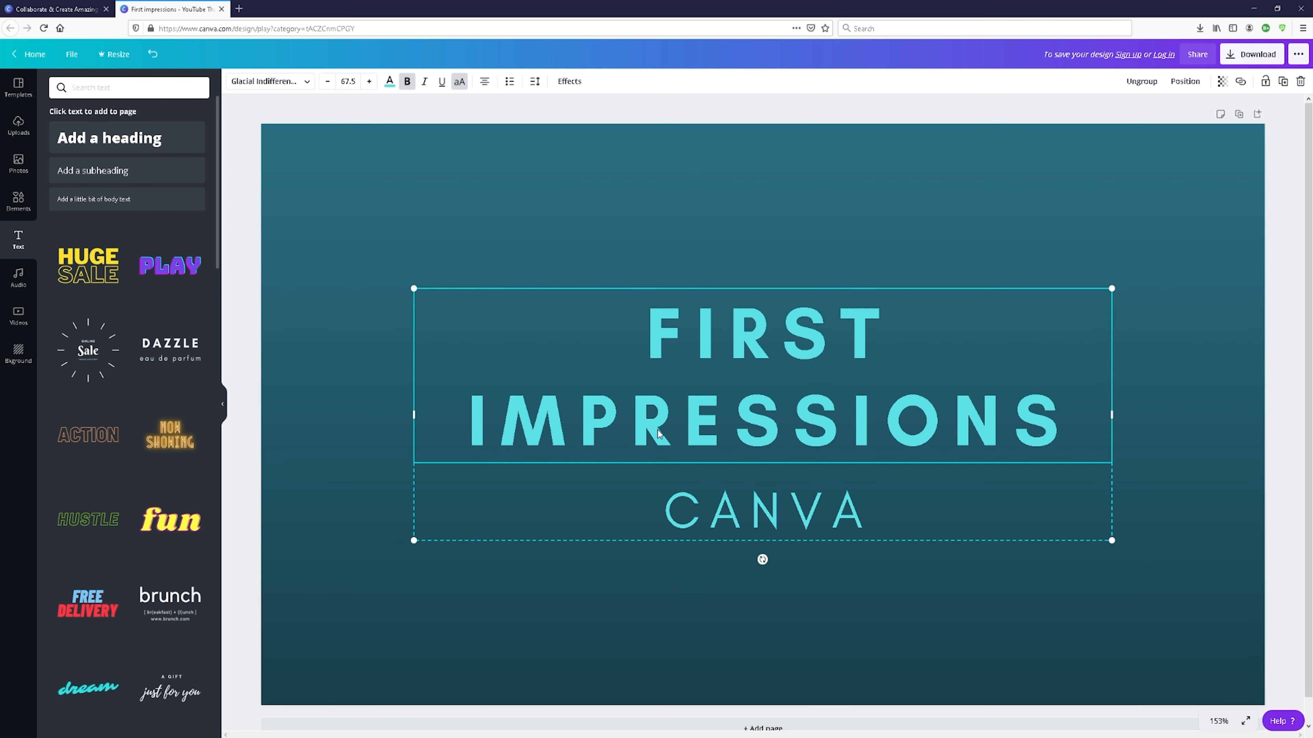
pyautogui.click(569, 83)
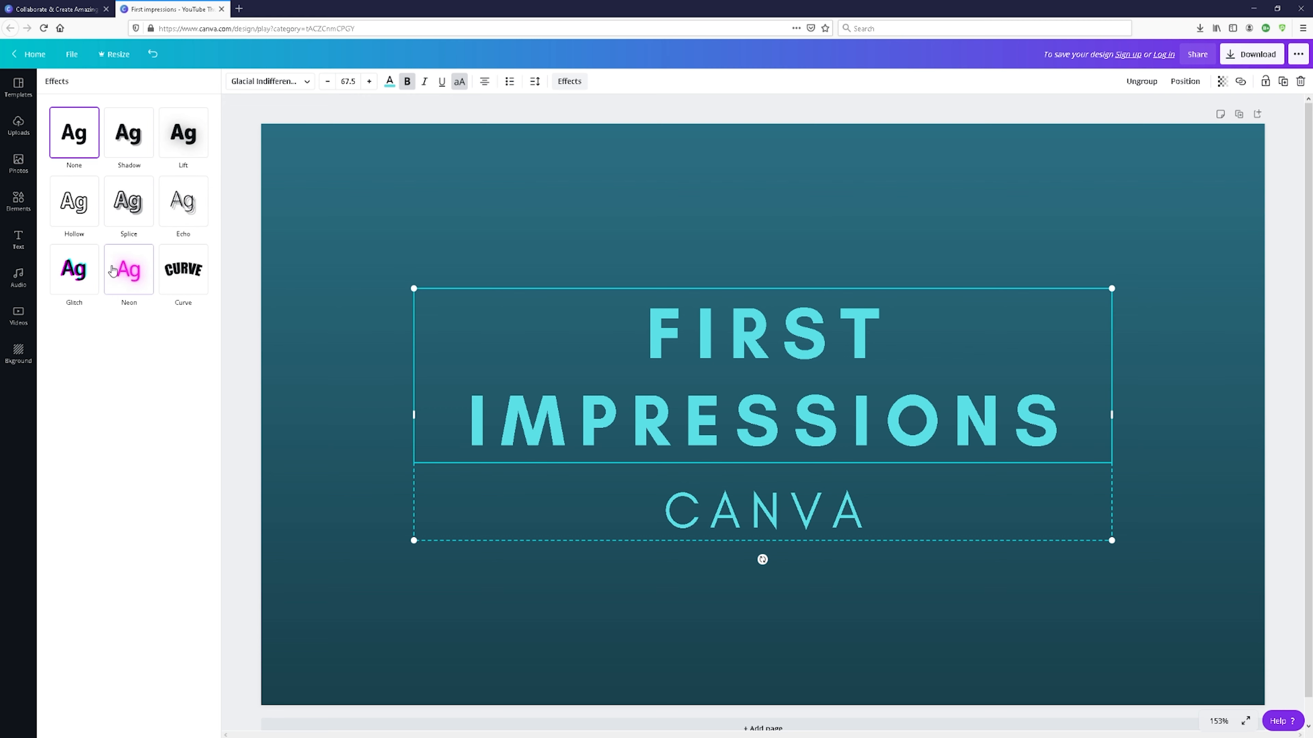
pyautogui.click(83, 278)
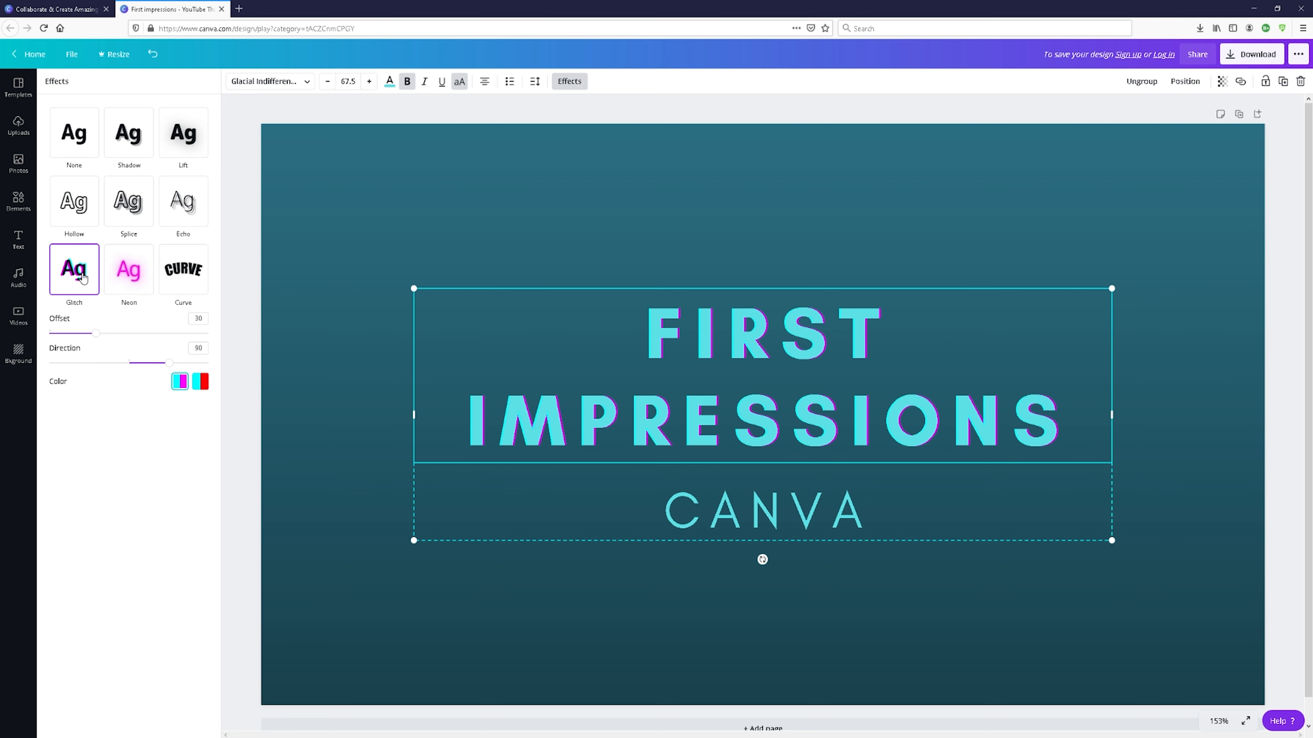
pyautogui.click(75, 207)
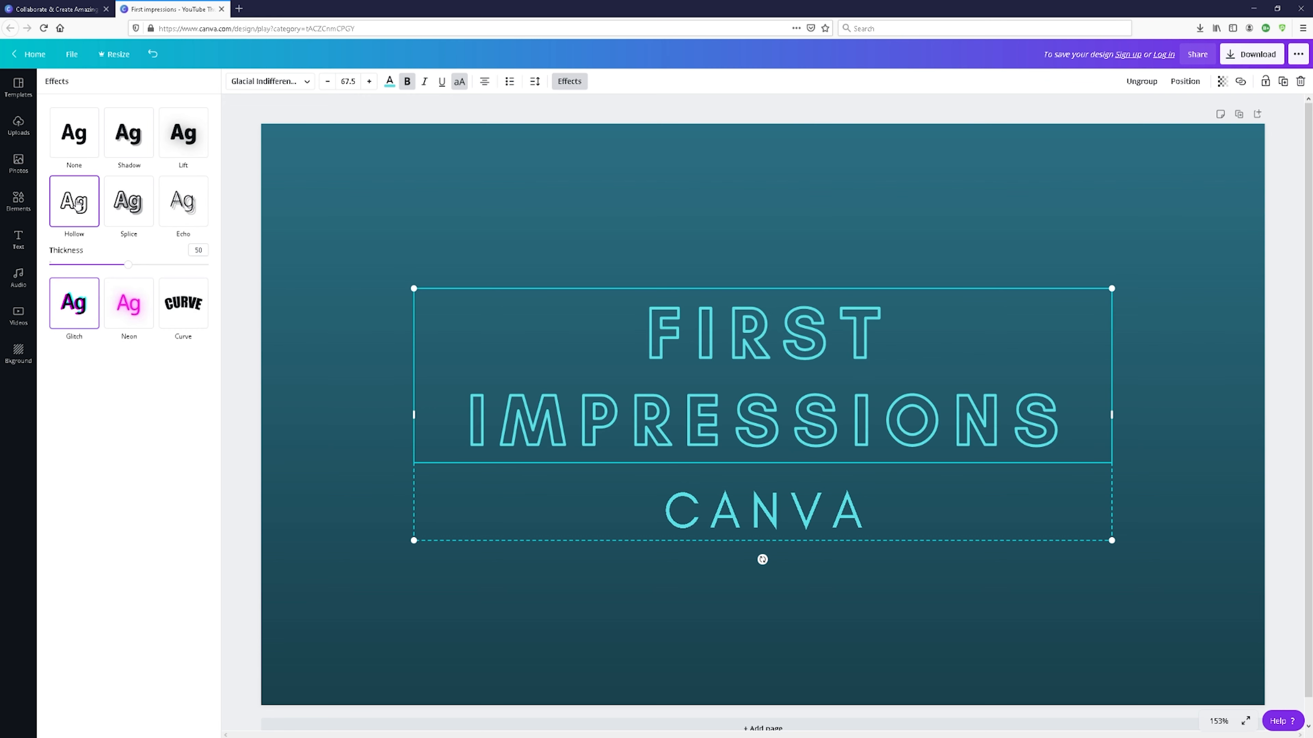
pyautogui.click(122, 220)
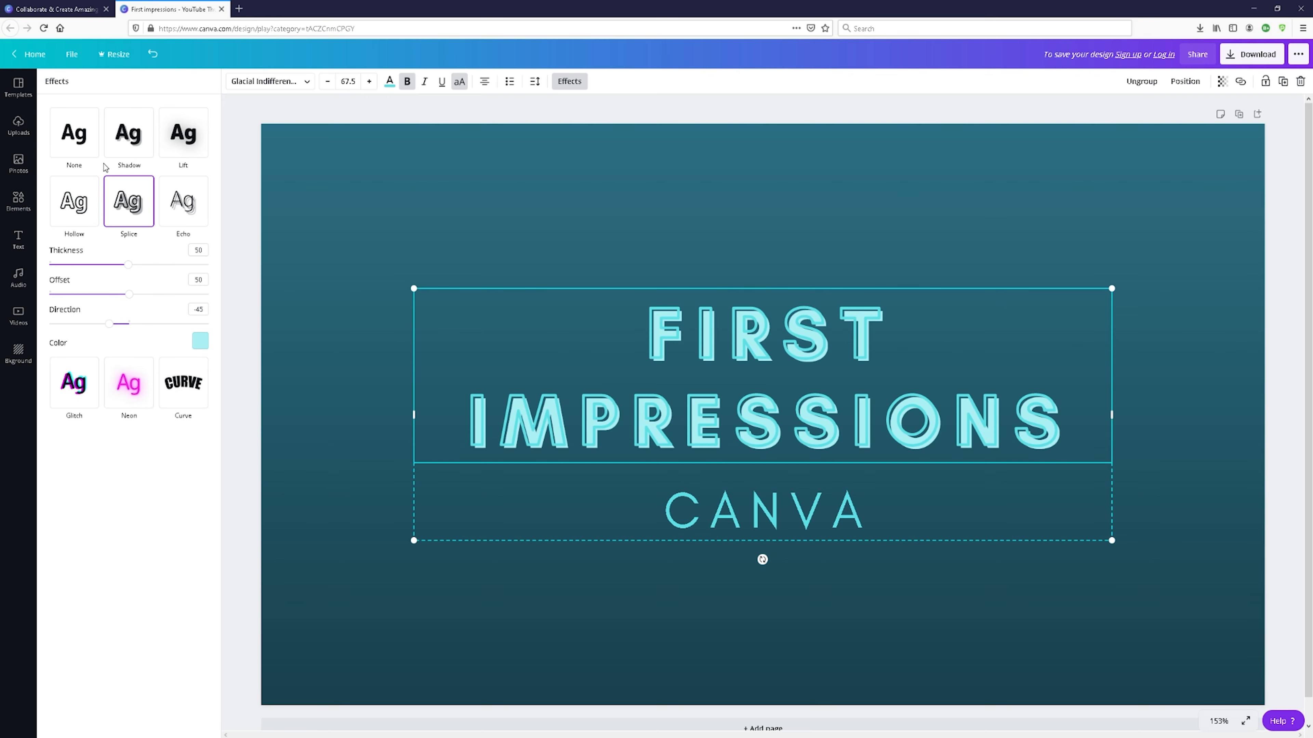
pyautogui.click(185, 206)
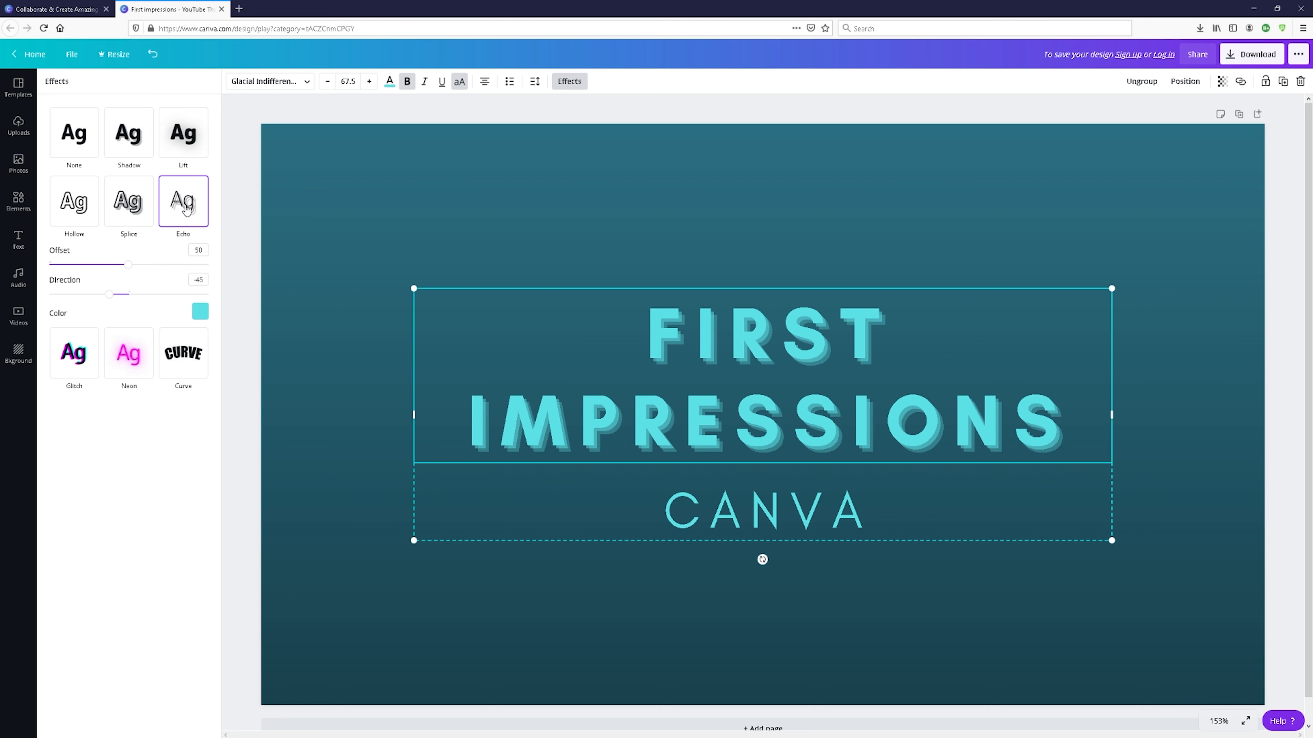
# - Try the heading with a Shadow effect at direction -35 and transparency 28, and with the Lift effect at intensity 100
pyautogui.click(142, 149)
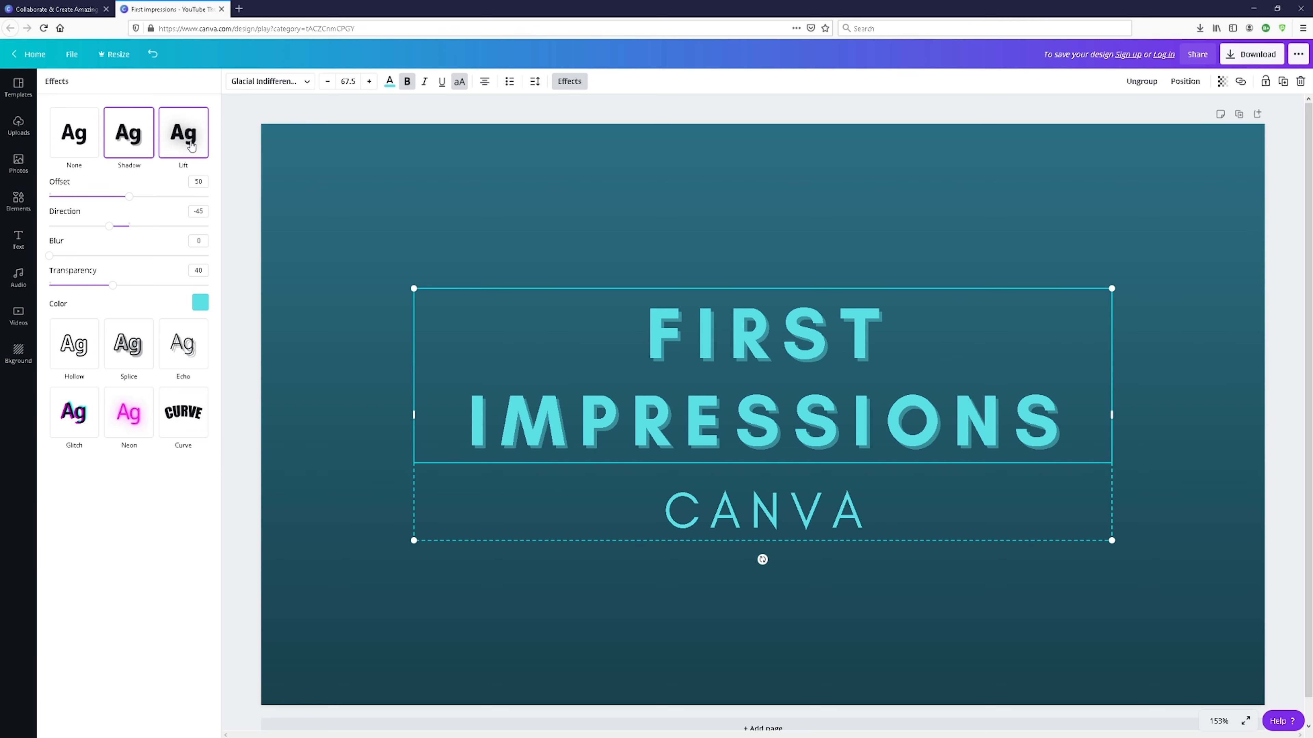
pyautogui.click(191, 146)
pyautogui.moveTo(110, 234); pyautogui.dragTo(115, 234)
pyautogui.moveTo(115, 291); pyautogui.dragTo(94, 289)
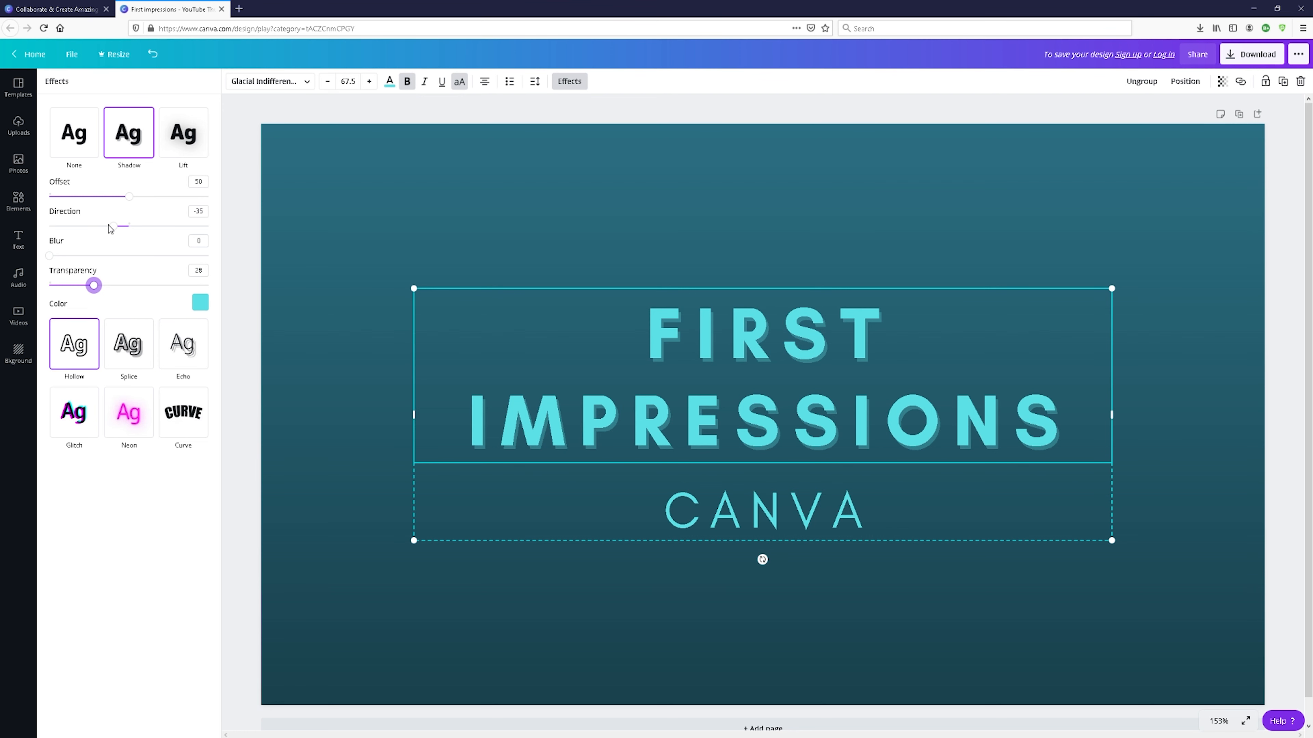
pyautogui.click(185, 136)
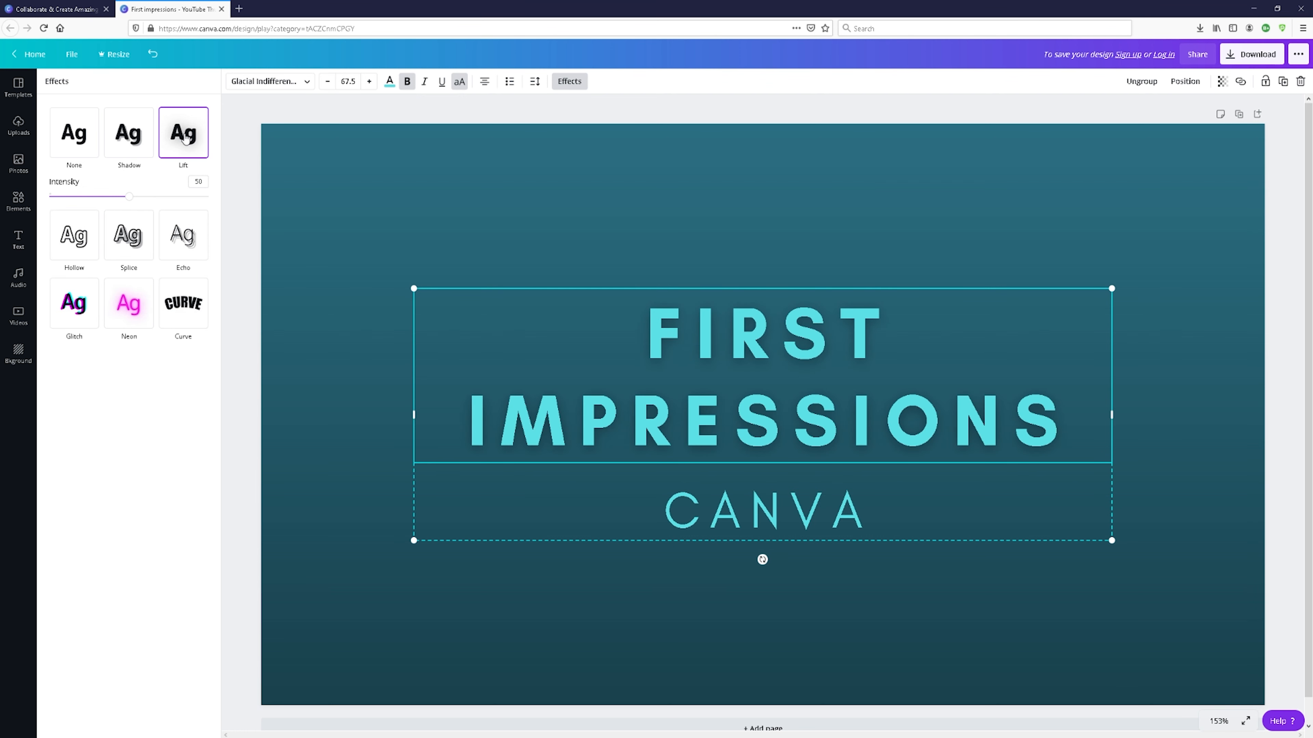
pyautogui.moveTo(129, 196); pyautogui.dragTo(226, 200)
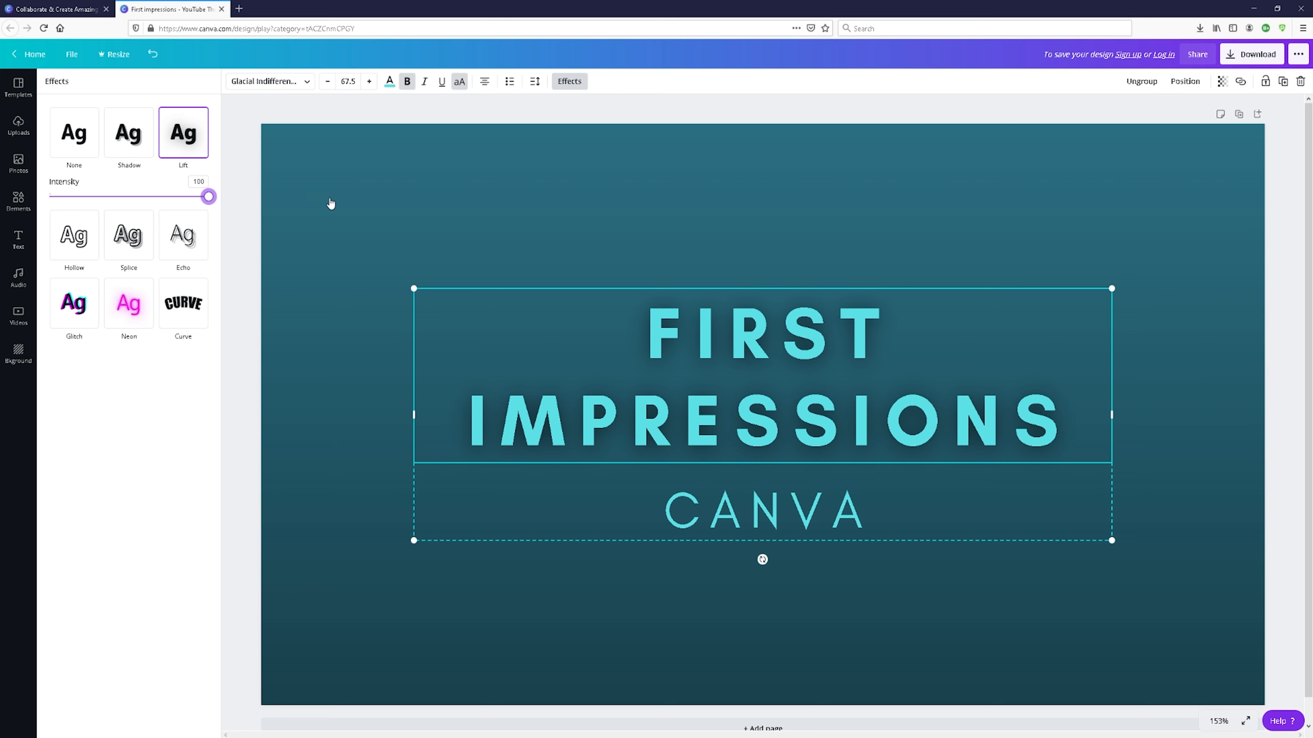
pyautogui.moveTo(331, 203); pyautogui.dragTo(137, 212)
# - Give the "FIRST IMPRESSIONS" heading a black Shadow effect with offset 52 and transparency 62
pyautogui.click(131, 145)
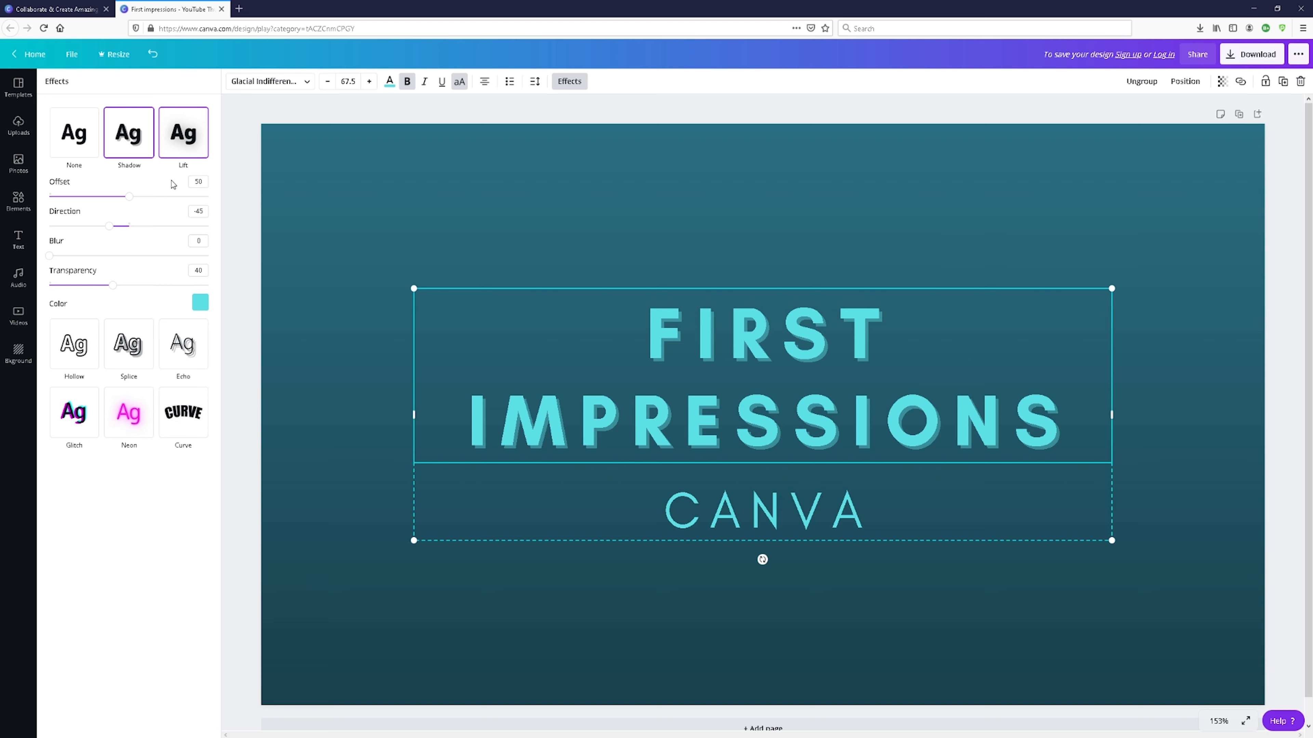
pyautogui.click(199, 304)
pyautogui.click(89, 440)
pyautogui.click(65, 437)
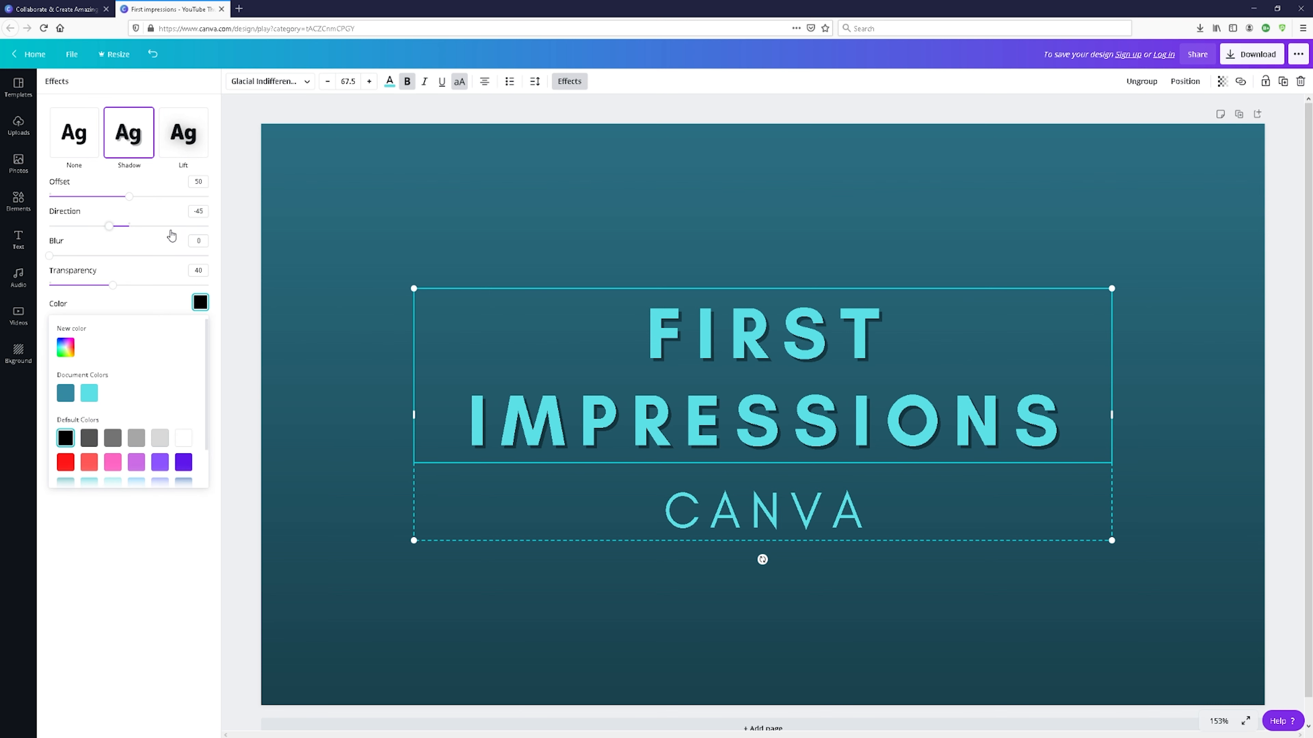
pyautogui.moveTo(130, 201); pyautogui.dragTo(134, 199)
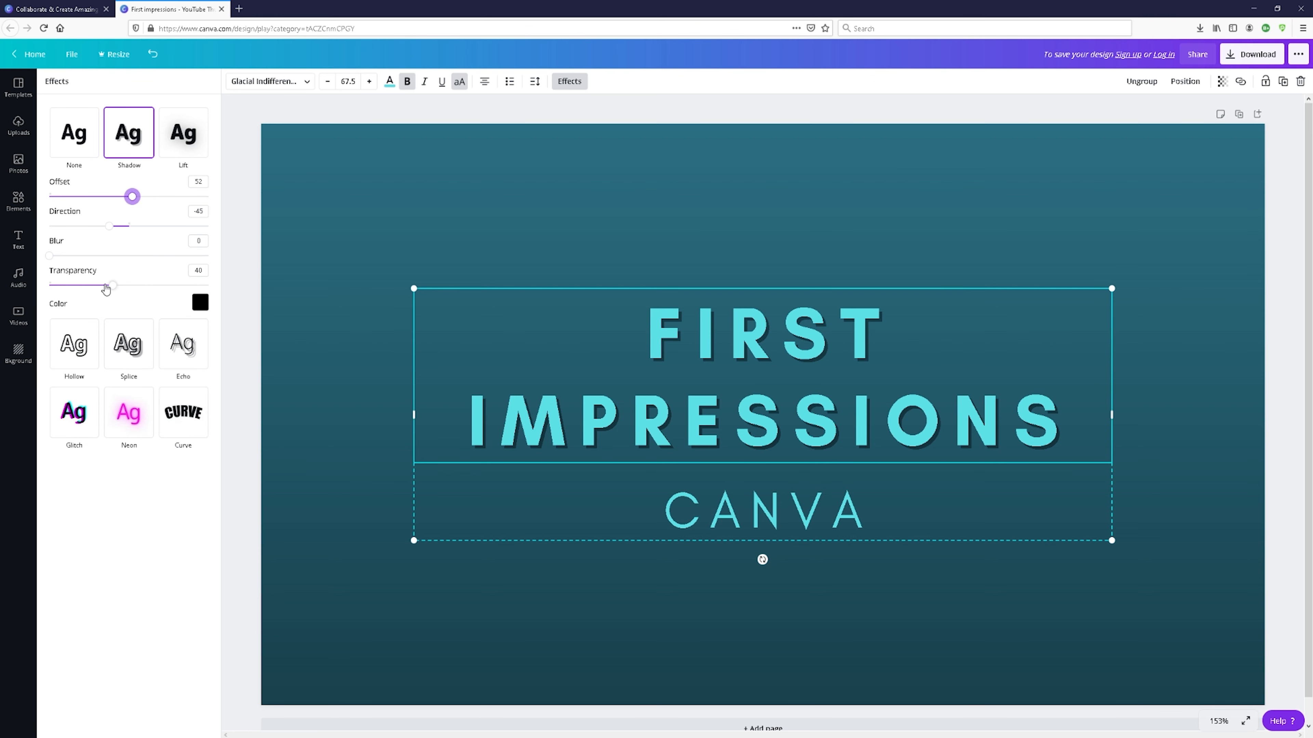
pyautogui.moveTo(113, 290); pyautogui.dragTo(149, 287)
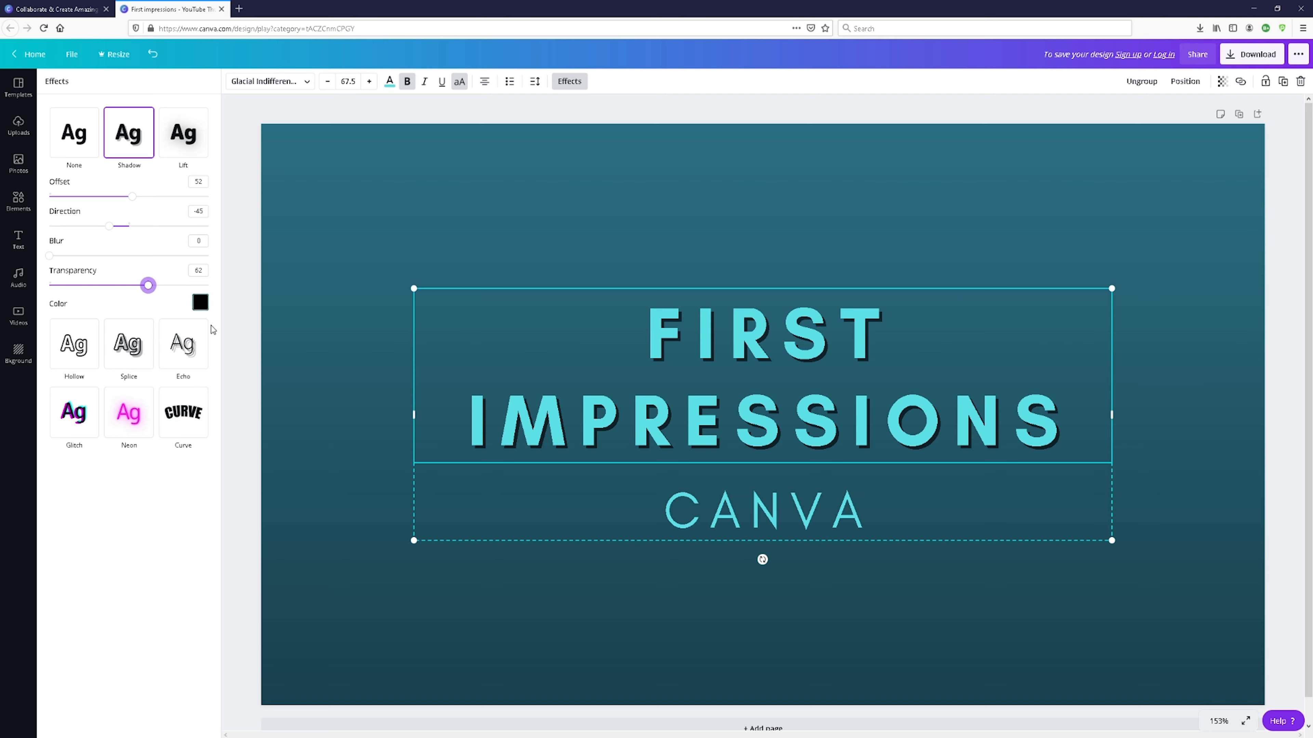
# - Give the "CANVA" line a black Shadow effect with transparency 100 and direction about -29, and slightly adjust the shadow's offset
pyautogui.click(615, 494)
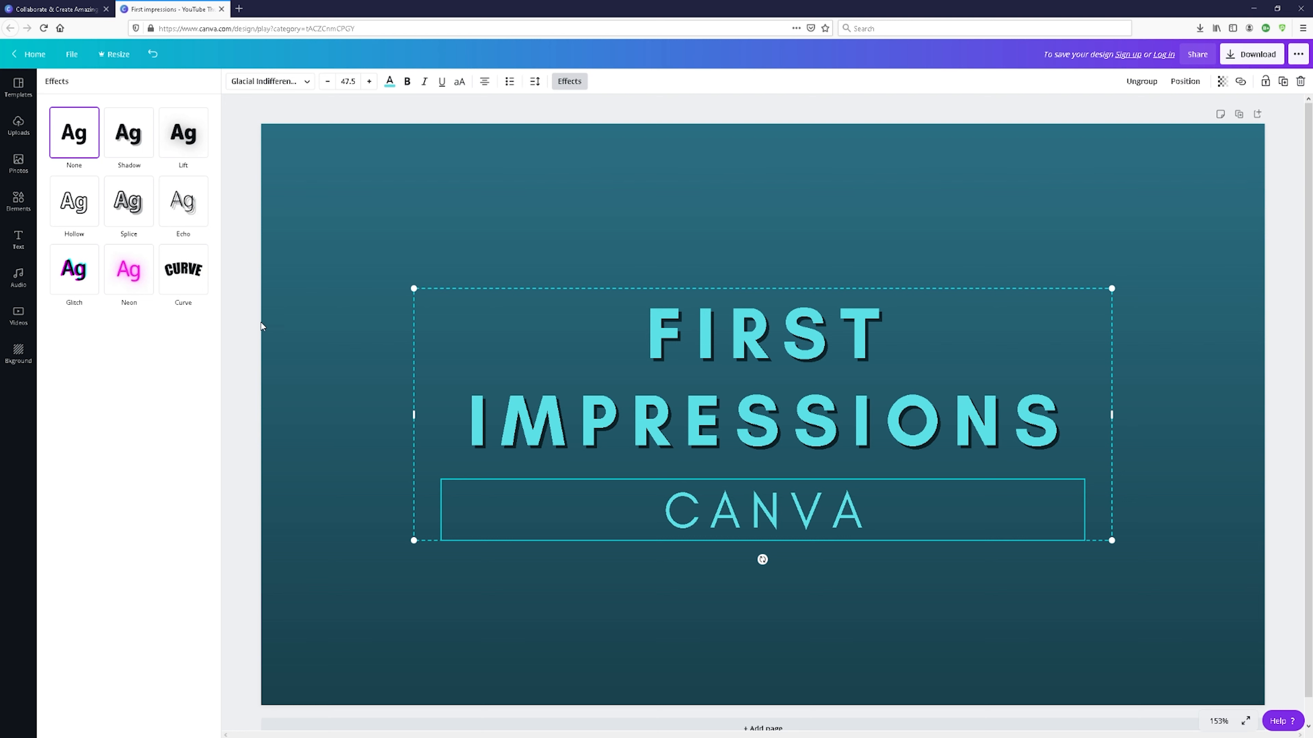
pyautogui.click(124, 137)
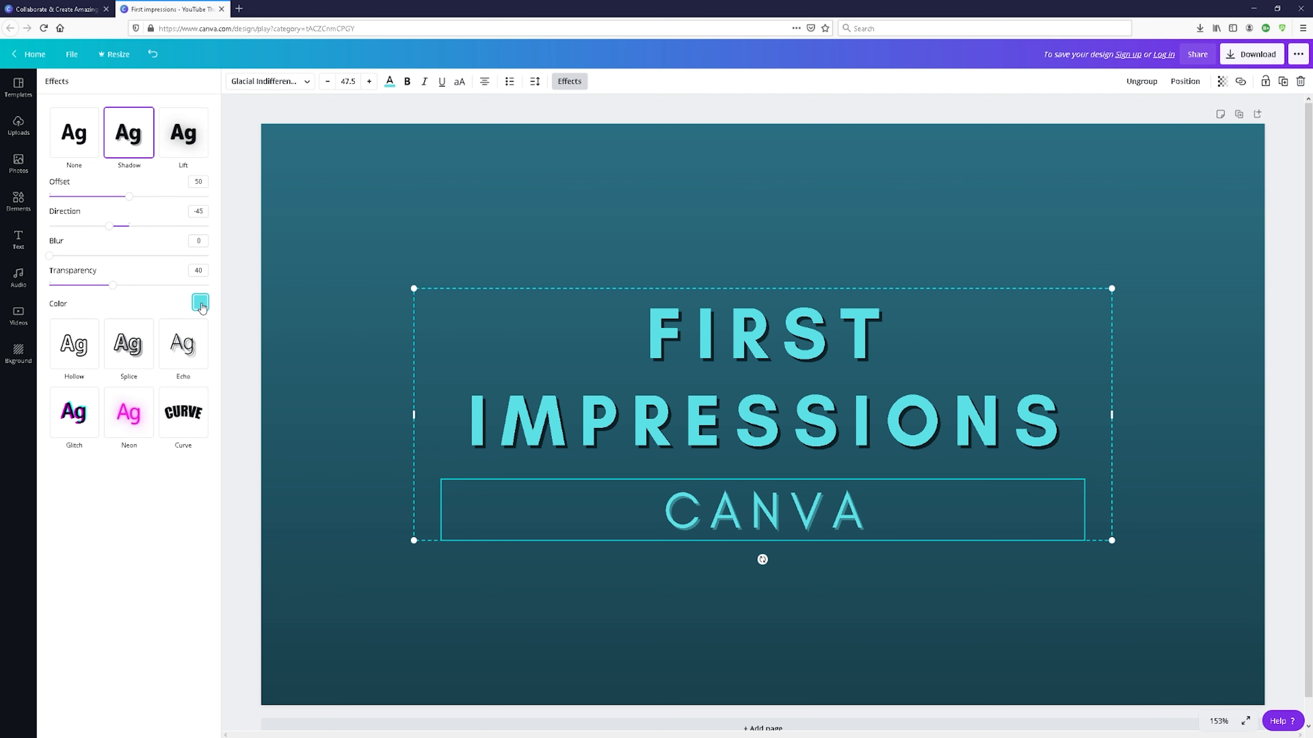
pyautogui.click(201, 305)
pyautogui.click(67, 443)
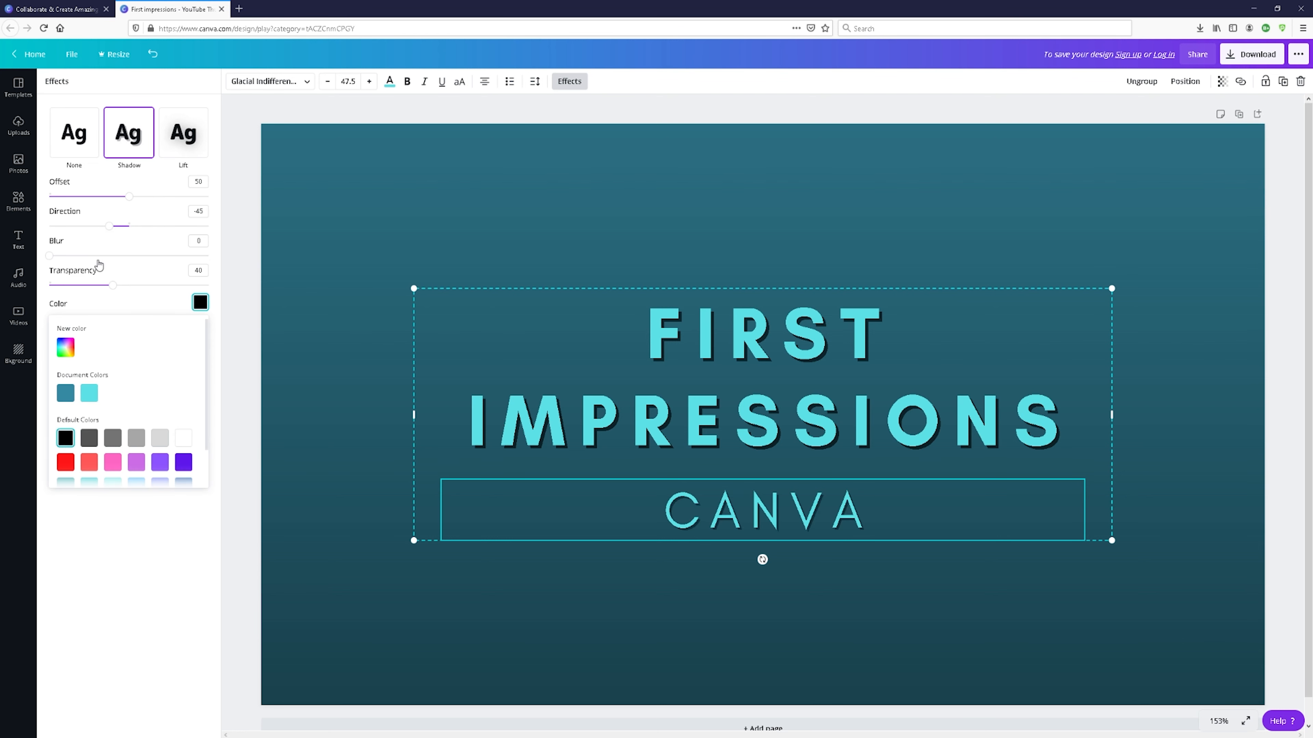
pyautogui.moveTo(111, 290); pyautogui.dragTo(259, 289)
pyautogui.moveTo(114, 223)
pyautogui.mouseDown()
pyautogui.moveTo(128, 224)
pyautogui.moveTo(117, 232)
pyautogui.mouseUp()
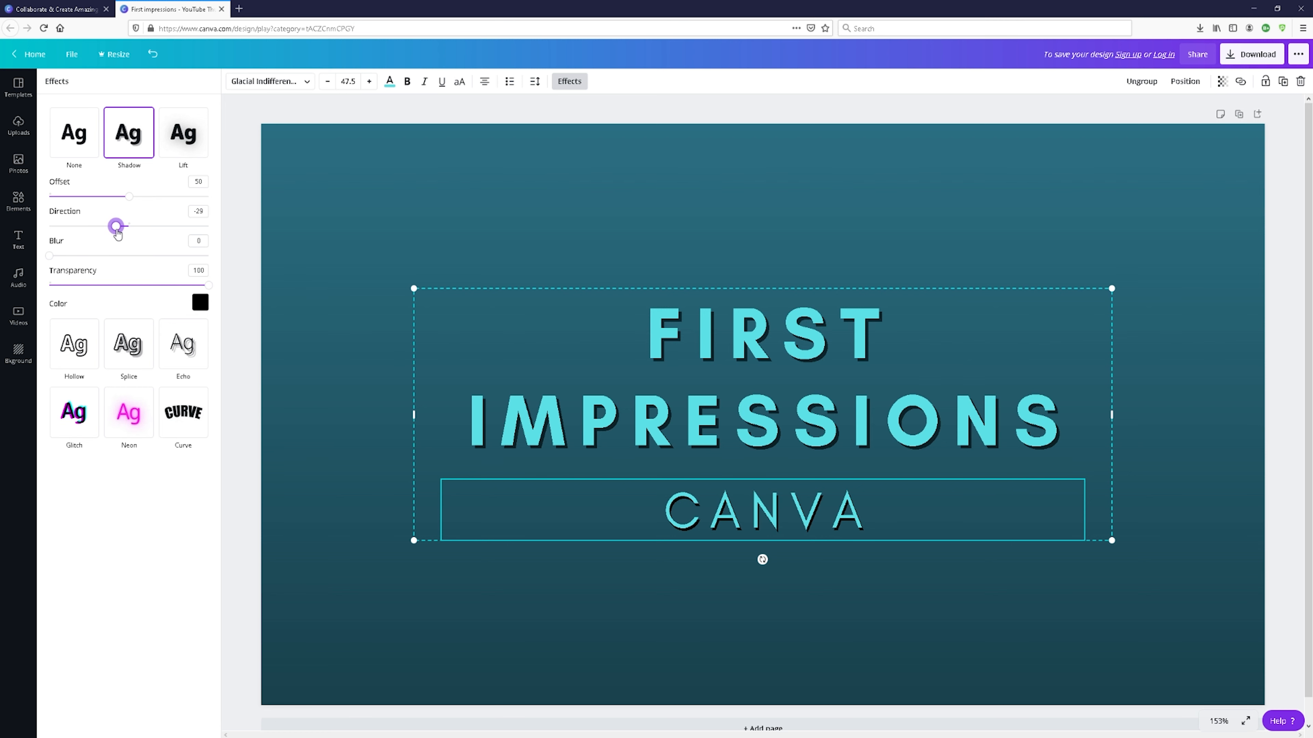
pyautogui.moveTo(130, 200)
pyautogui.mouseDown()
pyautogui.moveTo(109, 201)
pyautogui.moveTo(134, 208)
pyautogui.mouseUp()
# - Recolour the "FIRST IMPRESSIONS" heading with a custom fully saturated bright green
pyautogui.click(706, 424)
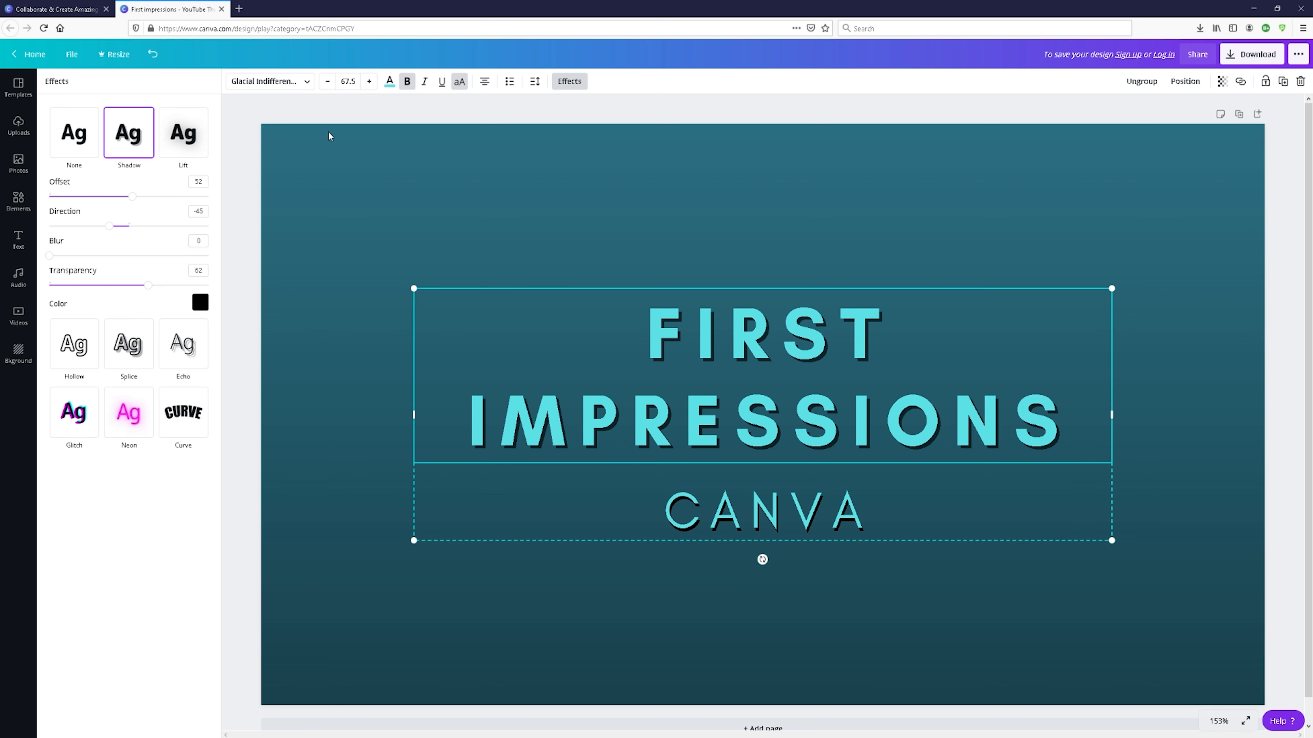
pyautogui.click(389, 81)
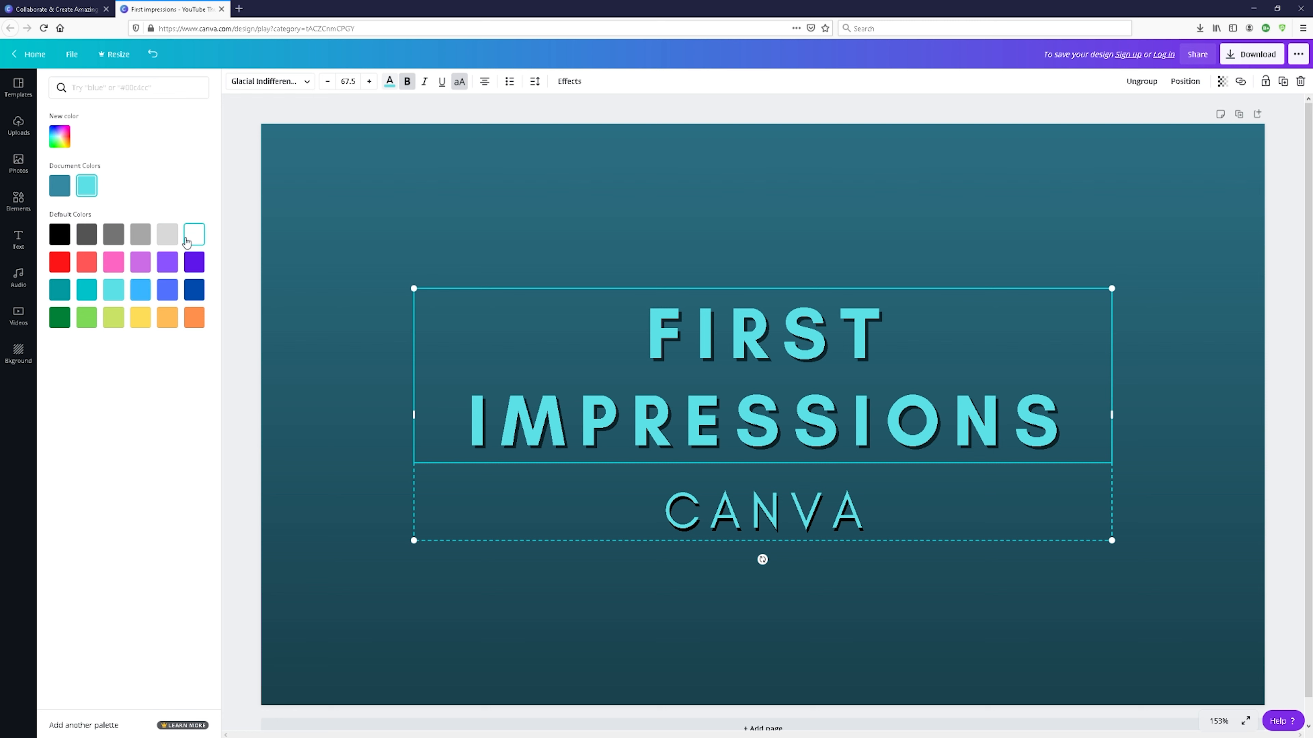
pyautogui.click(59, 136)
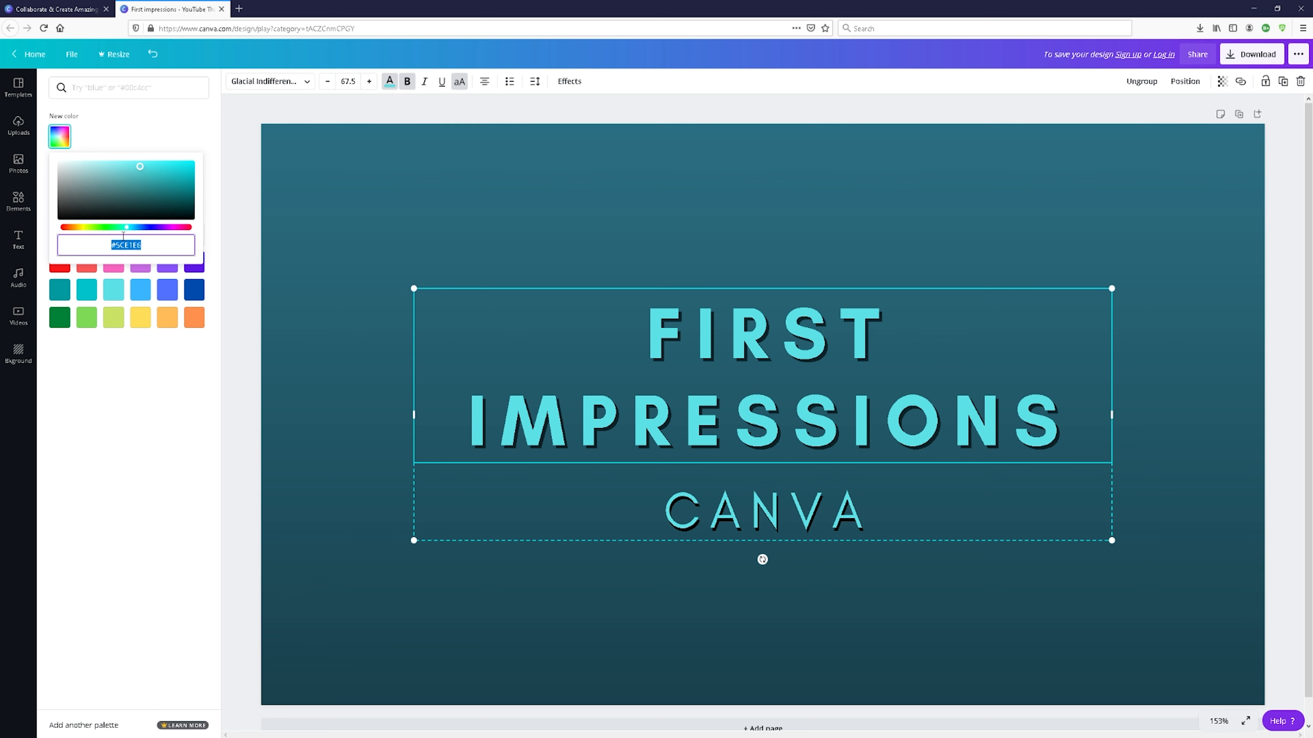
pyautogui.moveTo(125, 231)
pyautogui.mouseDown()
pyautogui.moveTo(100, 231)
pyautogui.moveTo(107, 239)
pyautogui.mouseUp()
pyautogui.moveTo(141, 177); pyautogui.dragTo(206, 171)
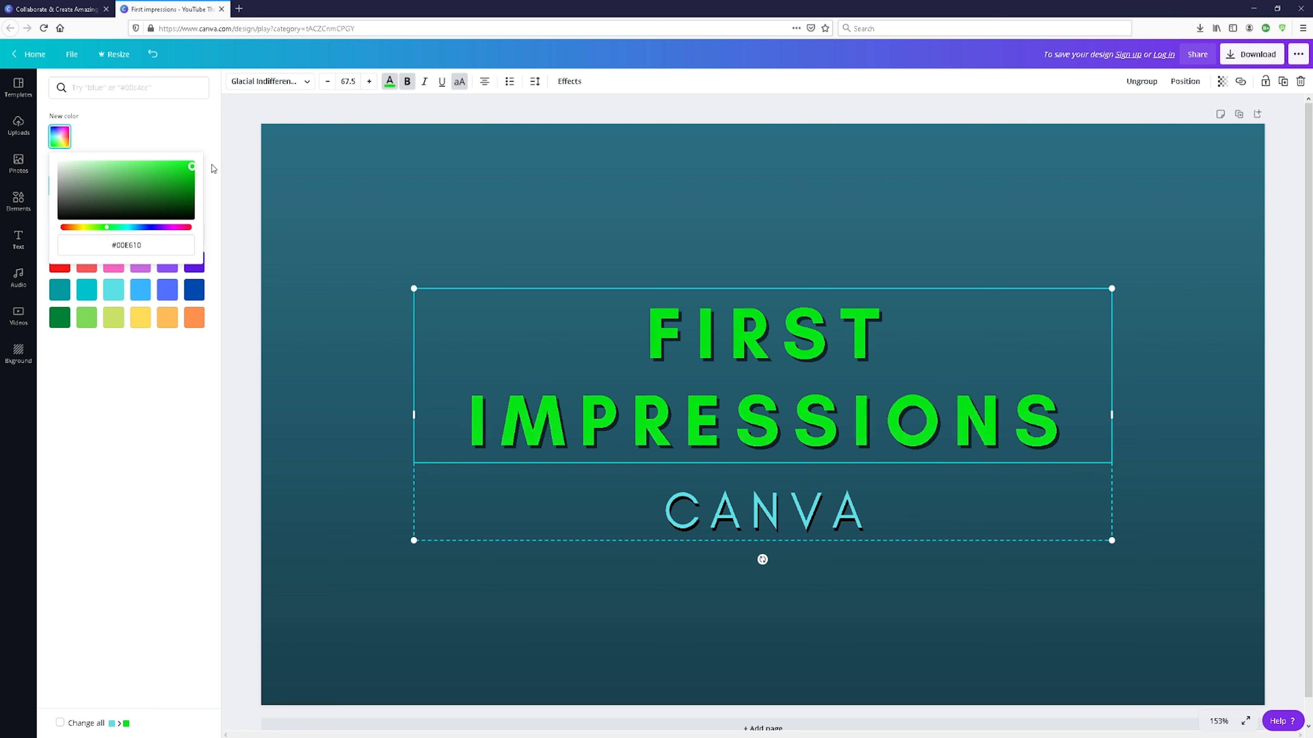
# - Colour the "CANVA" line white, comparing bright green, dark green, orange, teal blue and light turquoise first, and deselect the text
pyautogui.click(713, 517)
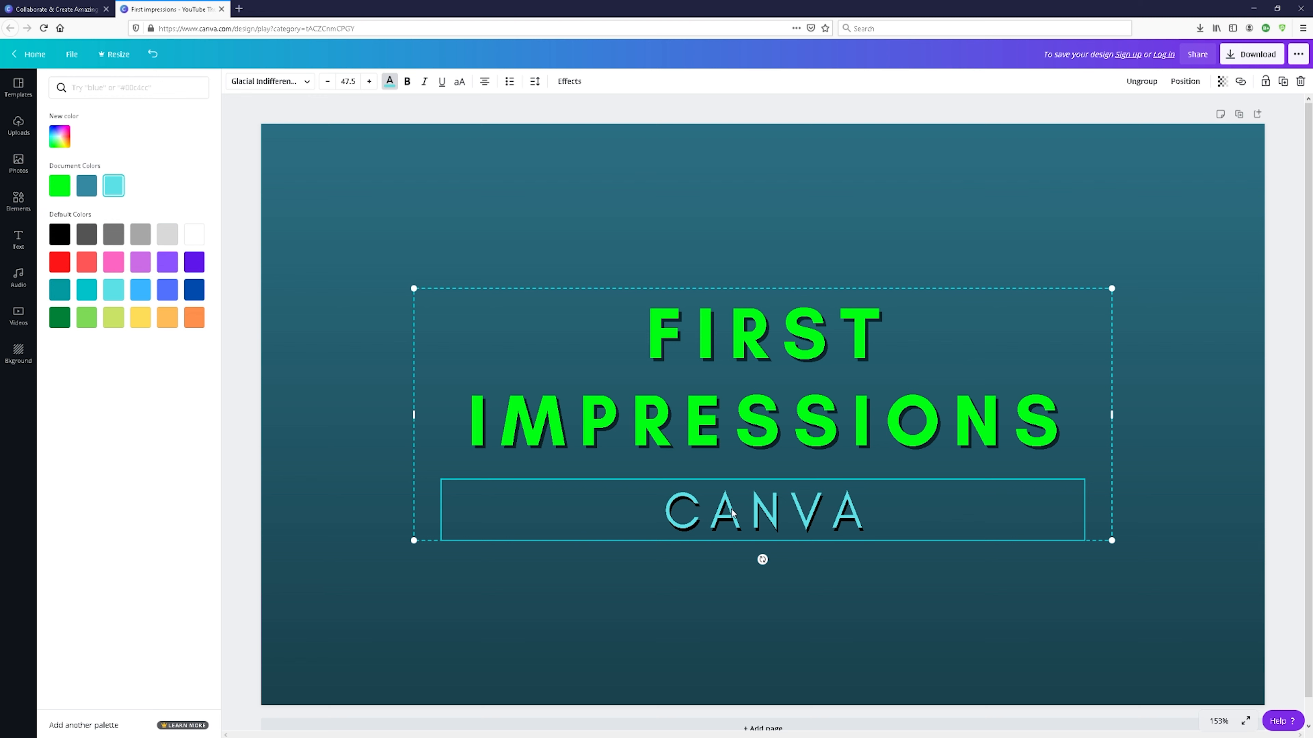
pyautogui.click(58, 190)
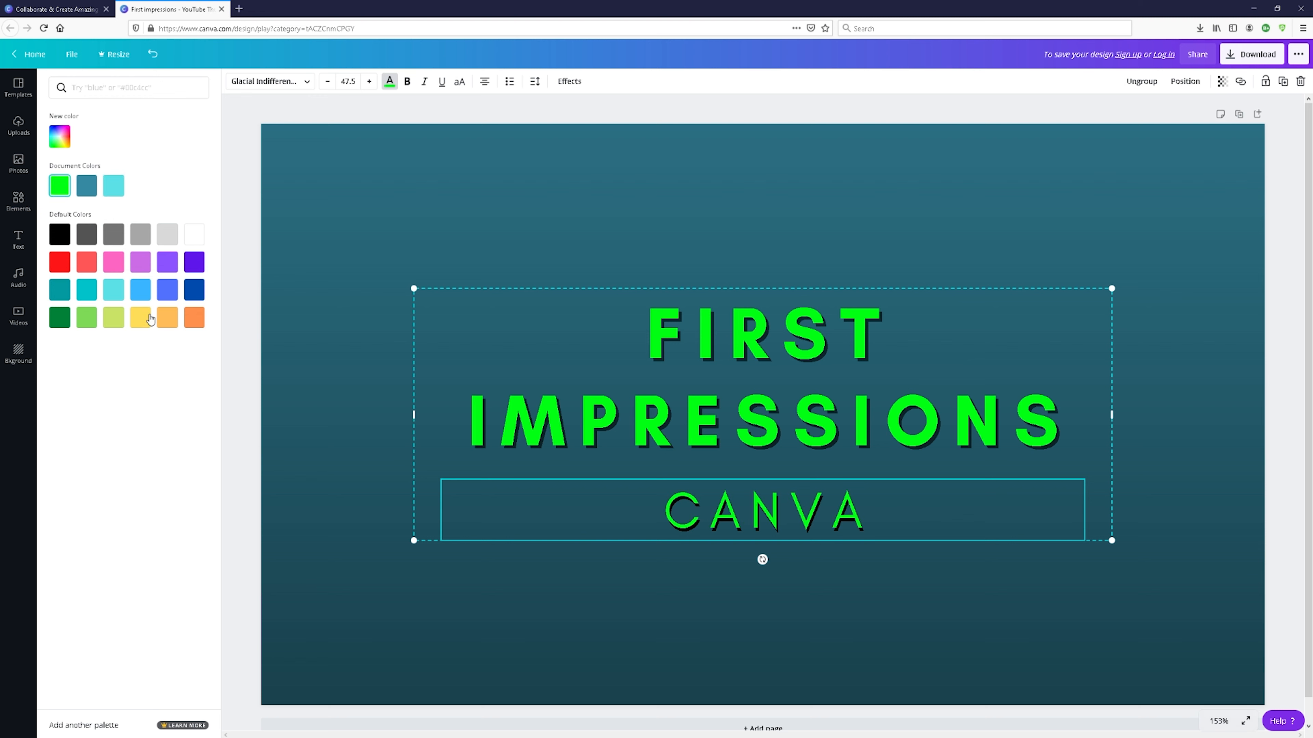
pyautogui.click(140, 317)
pyautogui.click(65, 320)
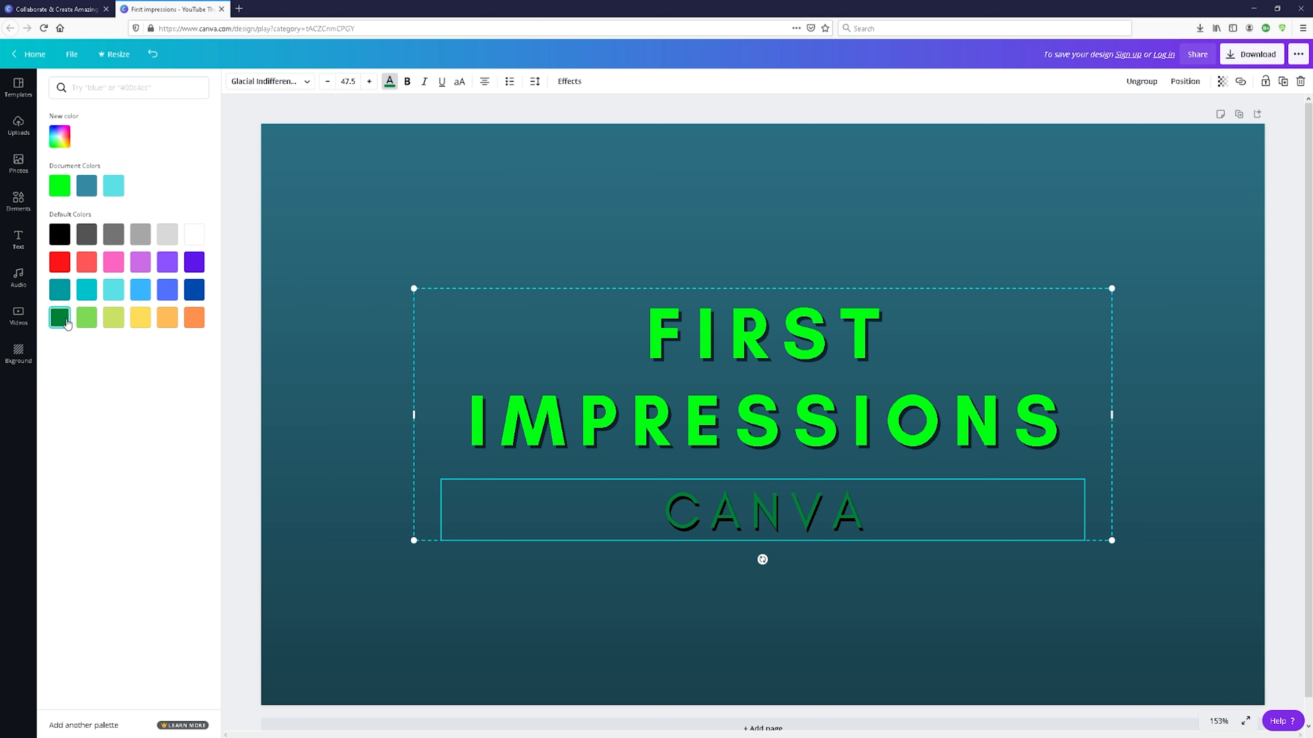
pyautogui.click(195, 319)
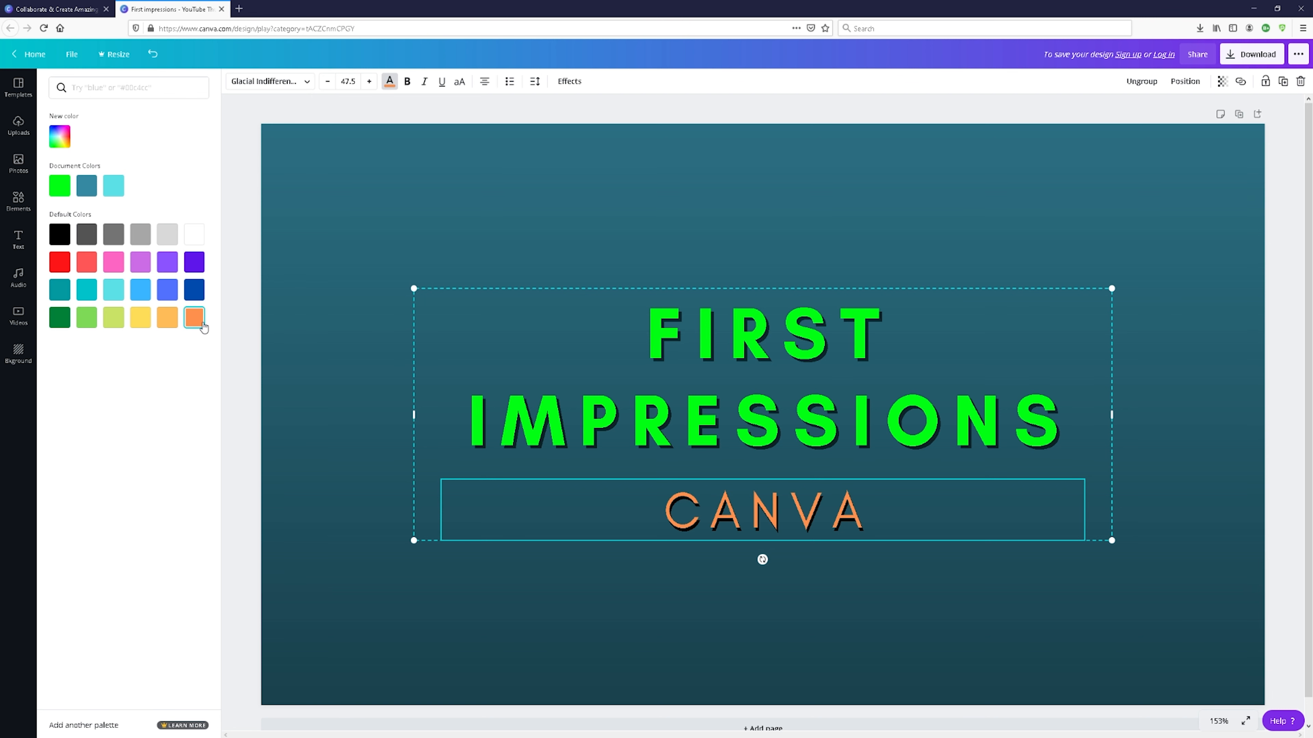
pyautogui.click(87, 187)
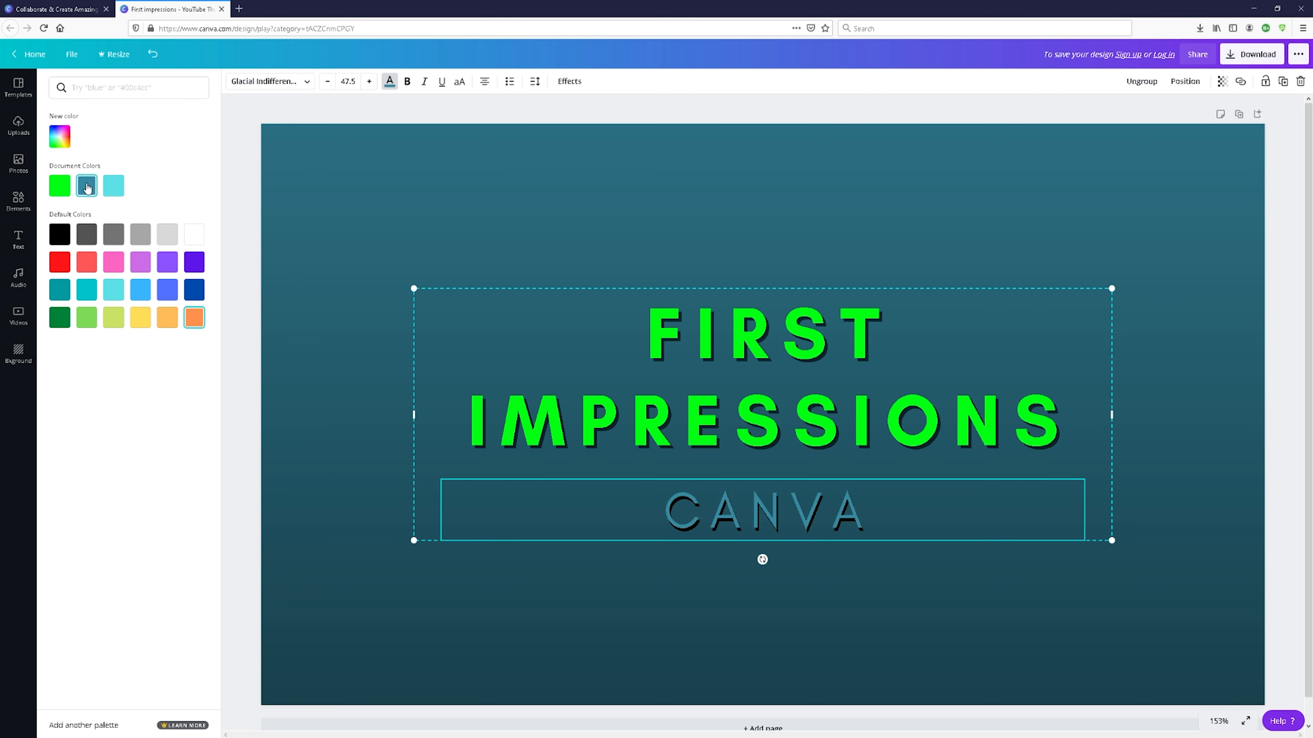
pyautogui.click(64, 190)
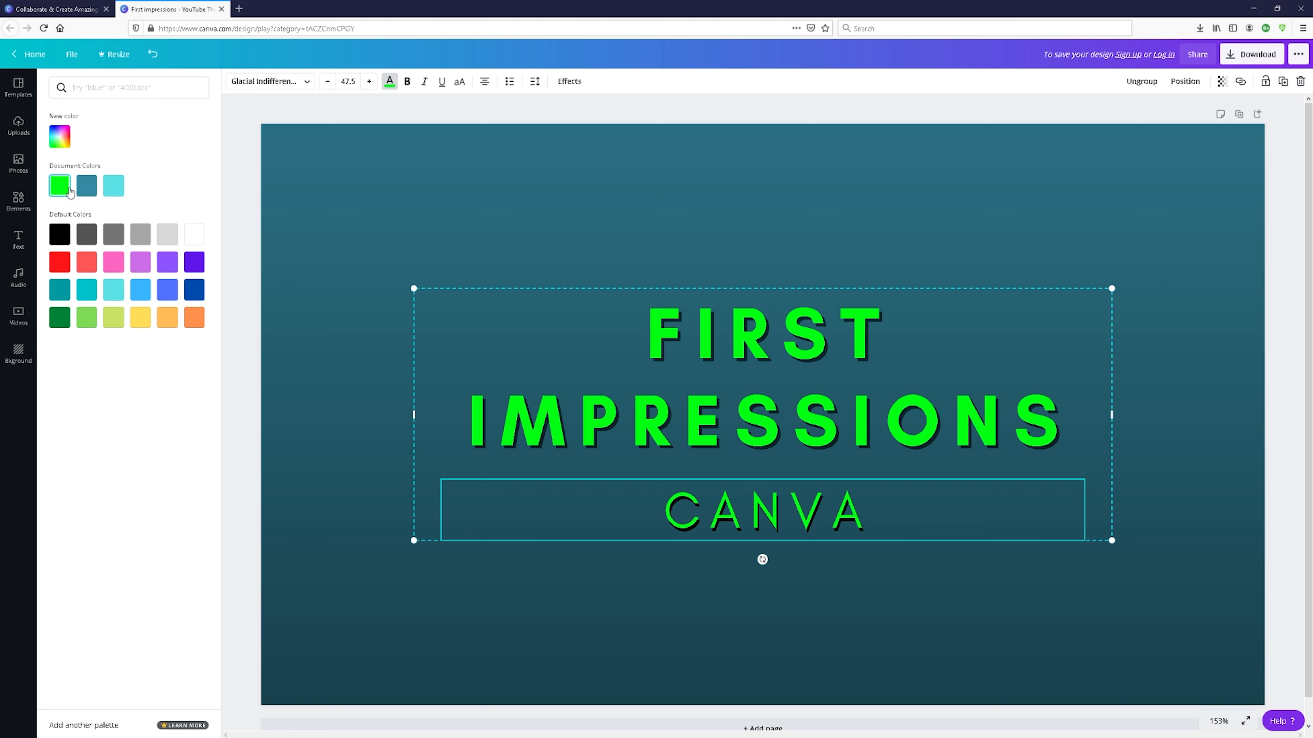
pyautogui.click(113, 194)
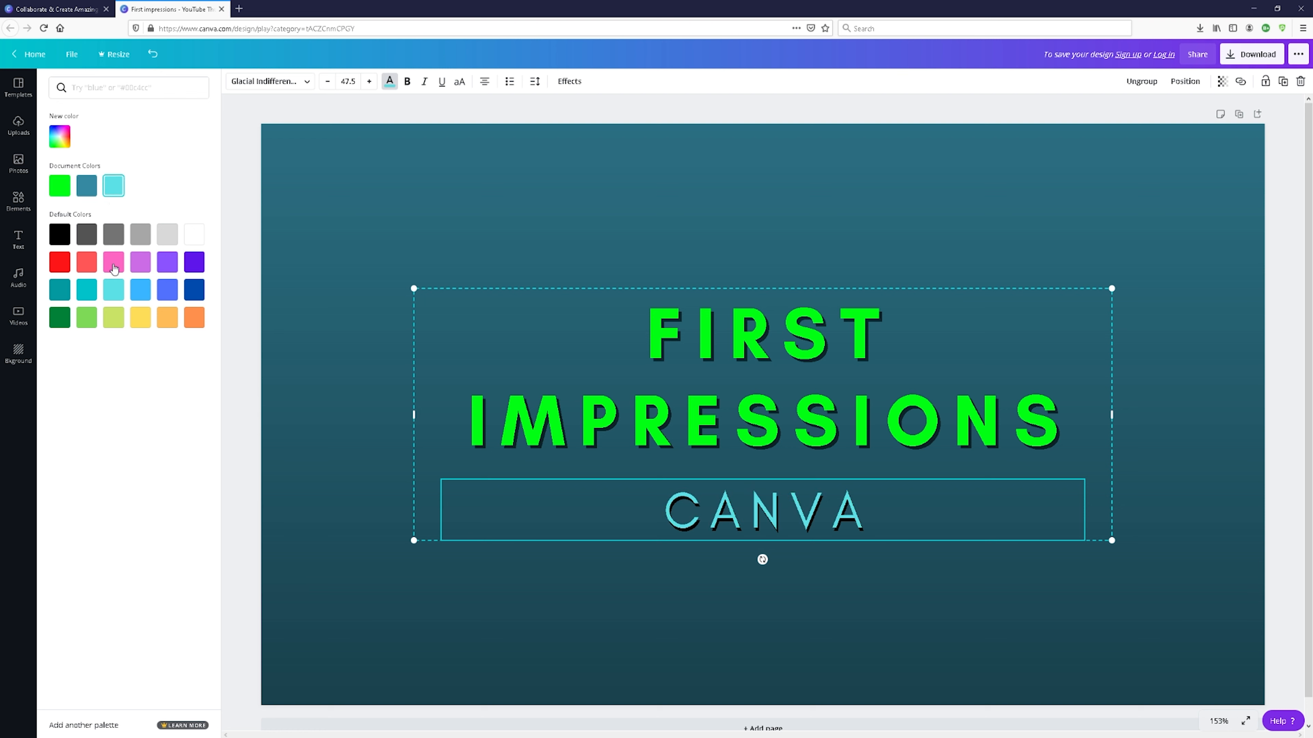
pyautogui.click(195, 240)
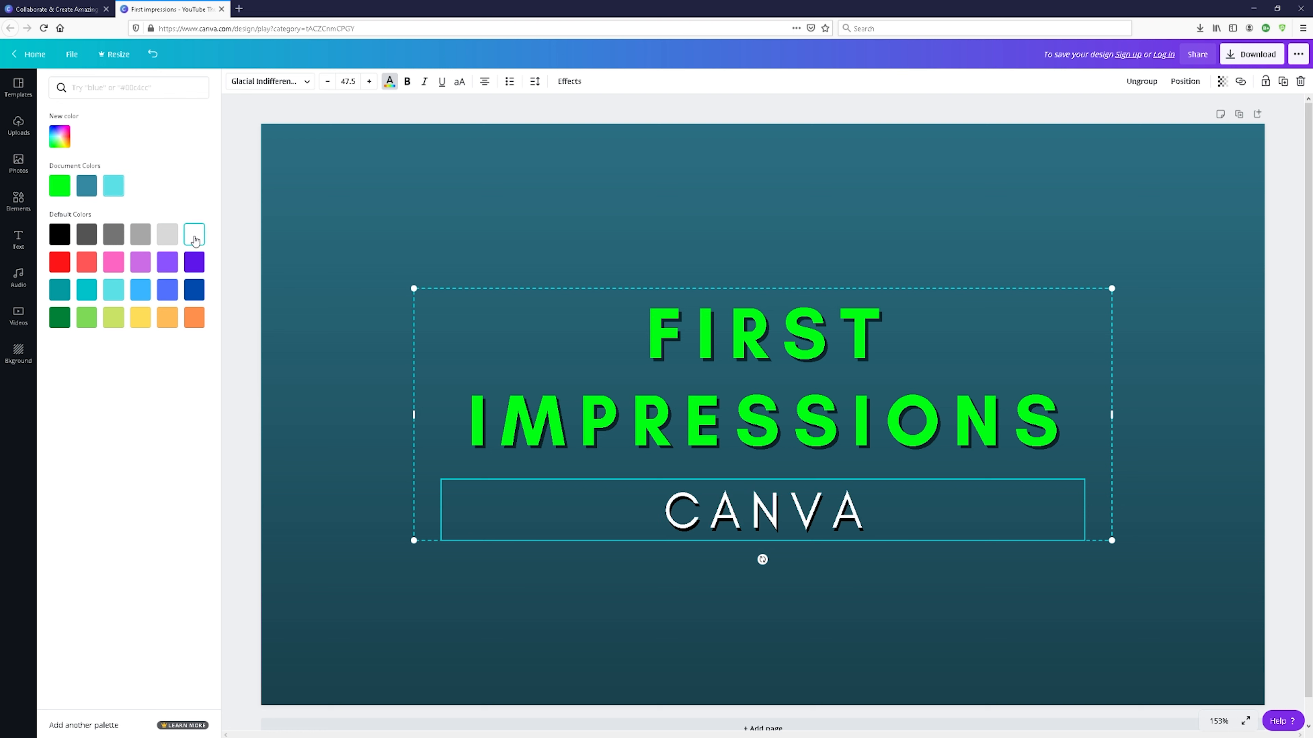
pyautogui.click(446, 496)
pyautogui.click(416, 613)
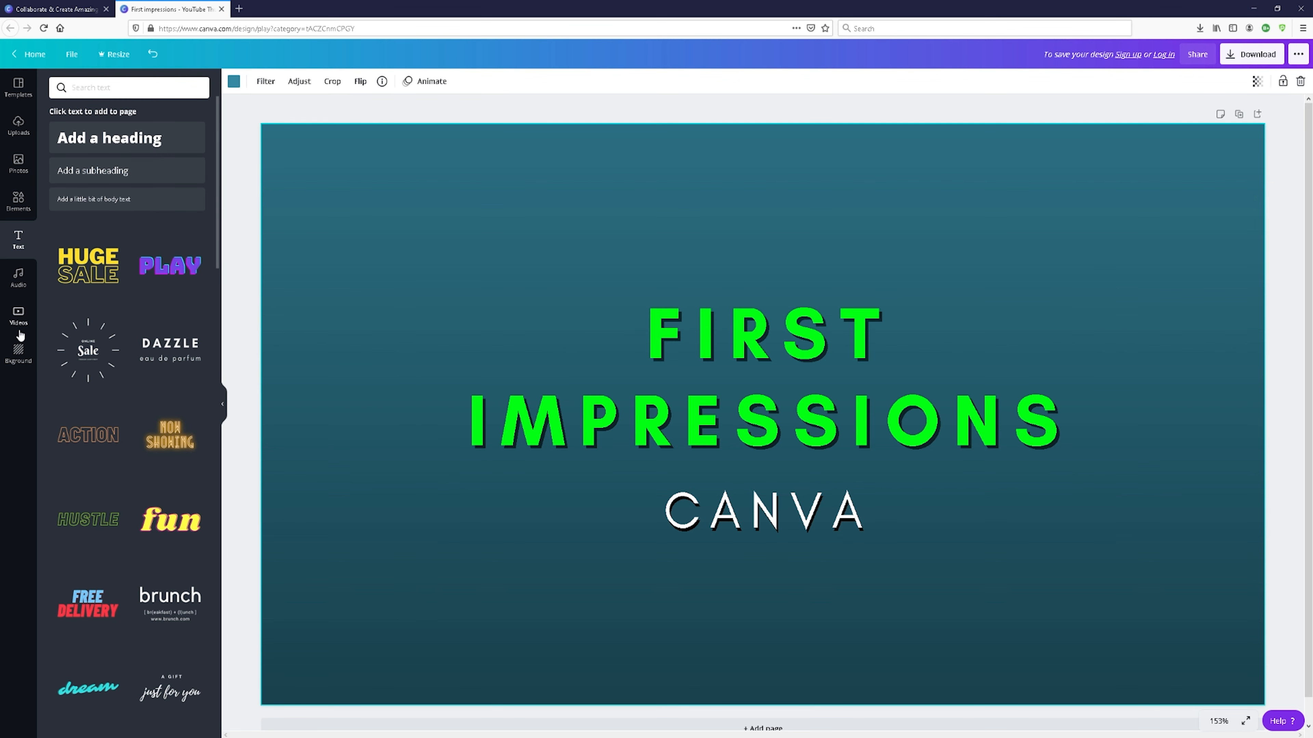
# - Browse the available graphic elements, including the shapes, frames, charts, gradients and illustration collections
pyautogui.click(18, 204)
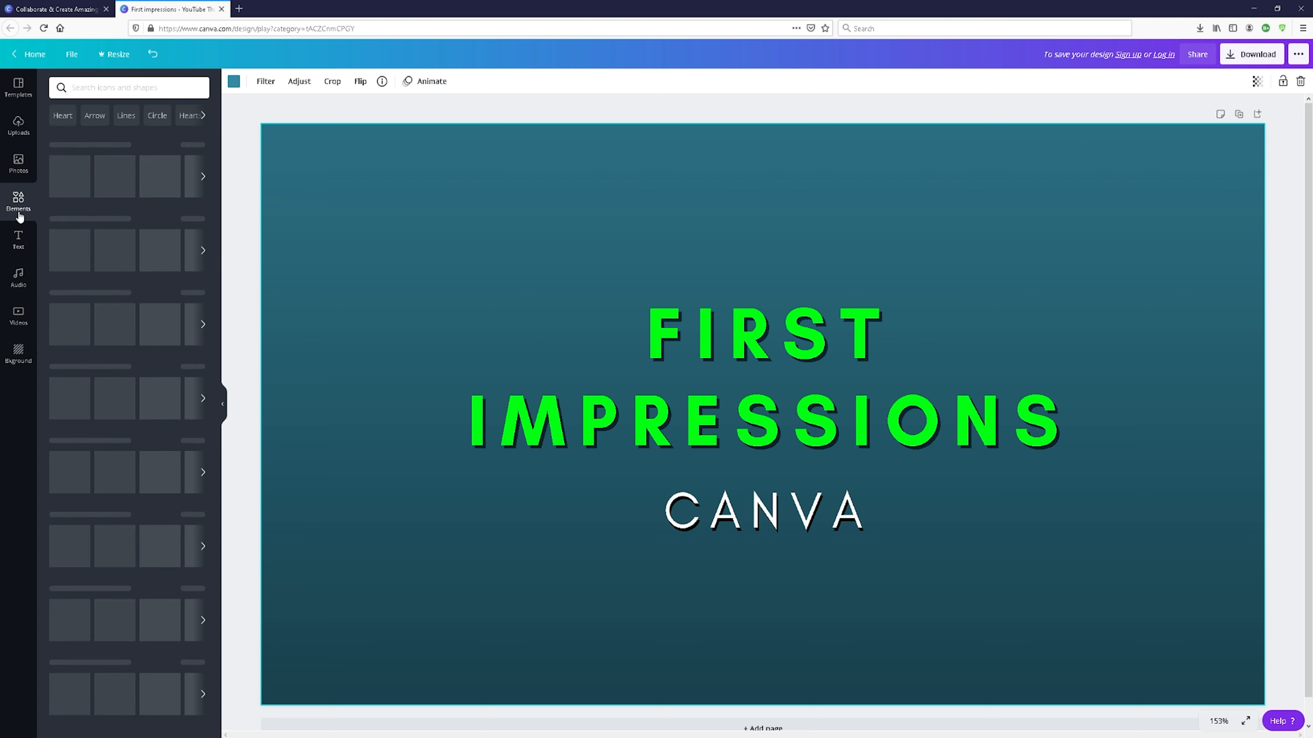
pyautogui.click(203, 325)
pyautogui.click(204, 325)
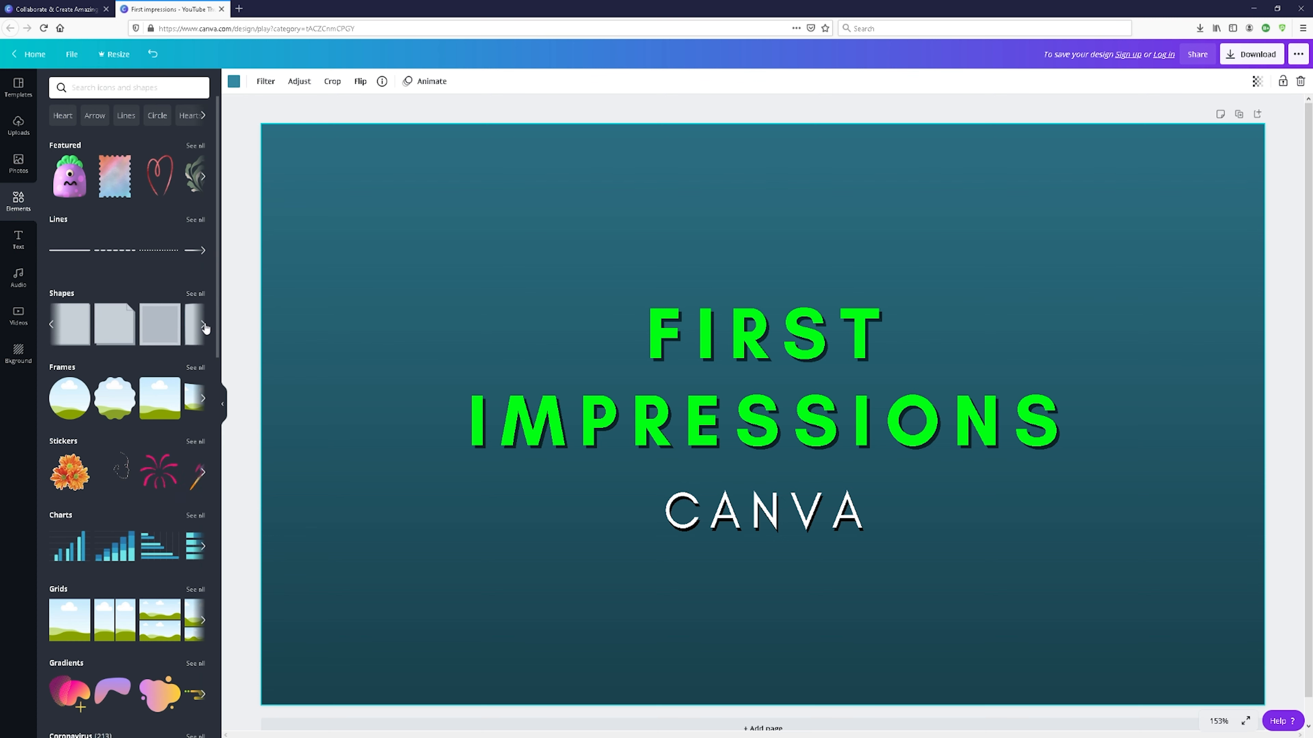
pyautogui.scroll(-5, 157, 423)
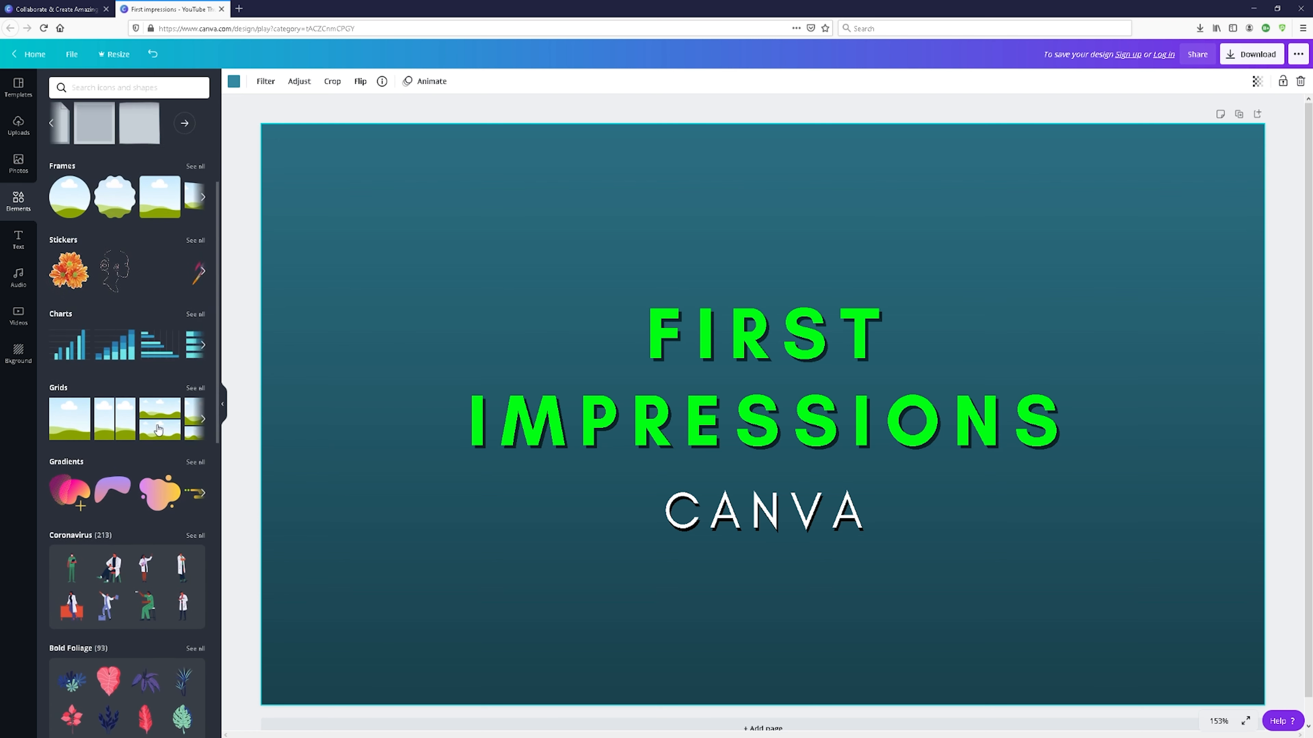
pyautogui.scroll(-1, 105, 464)
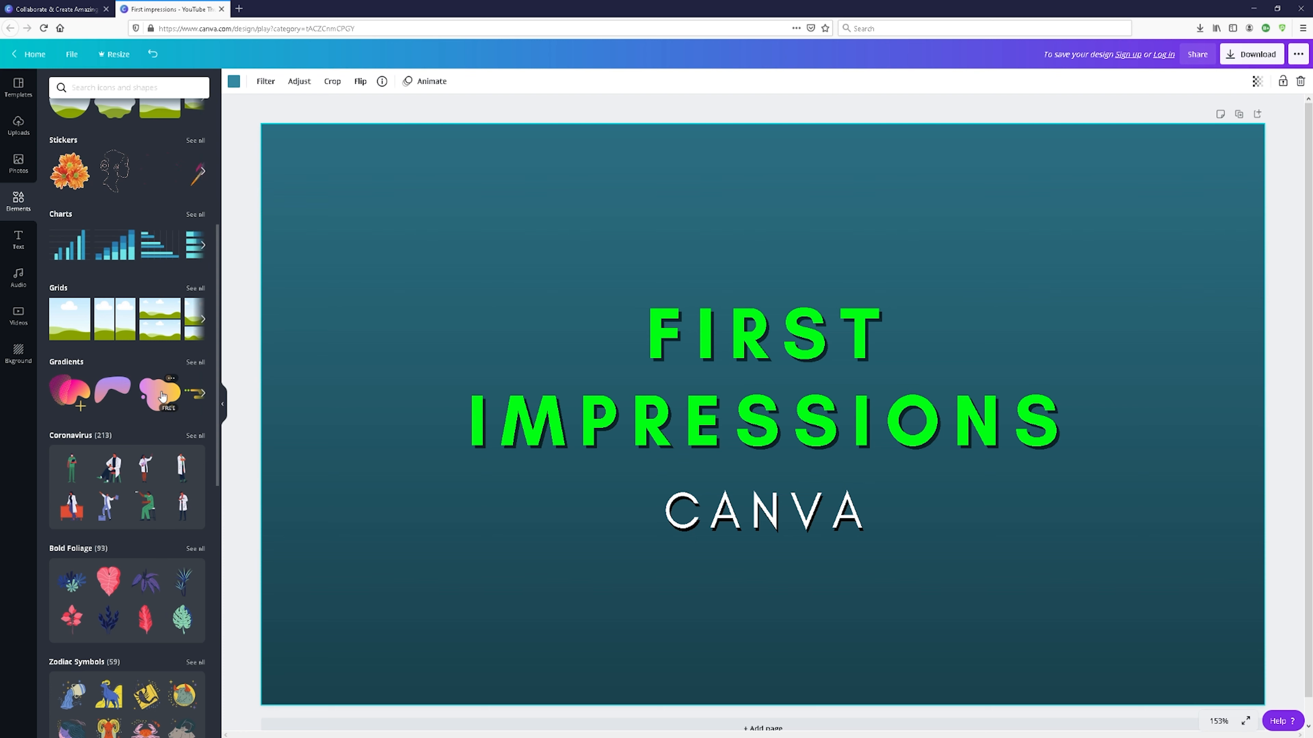
pyautogui.scroll(-2, 126, 407)
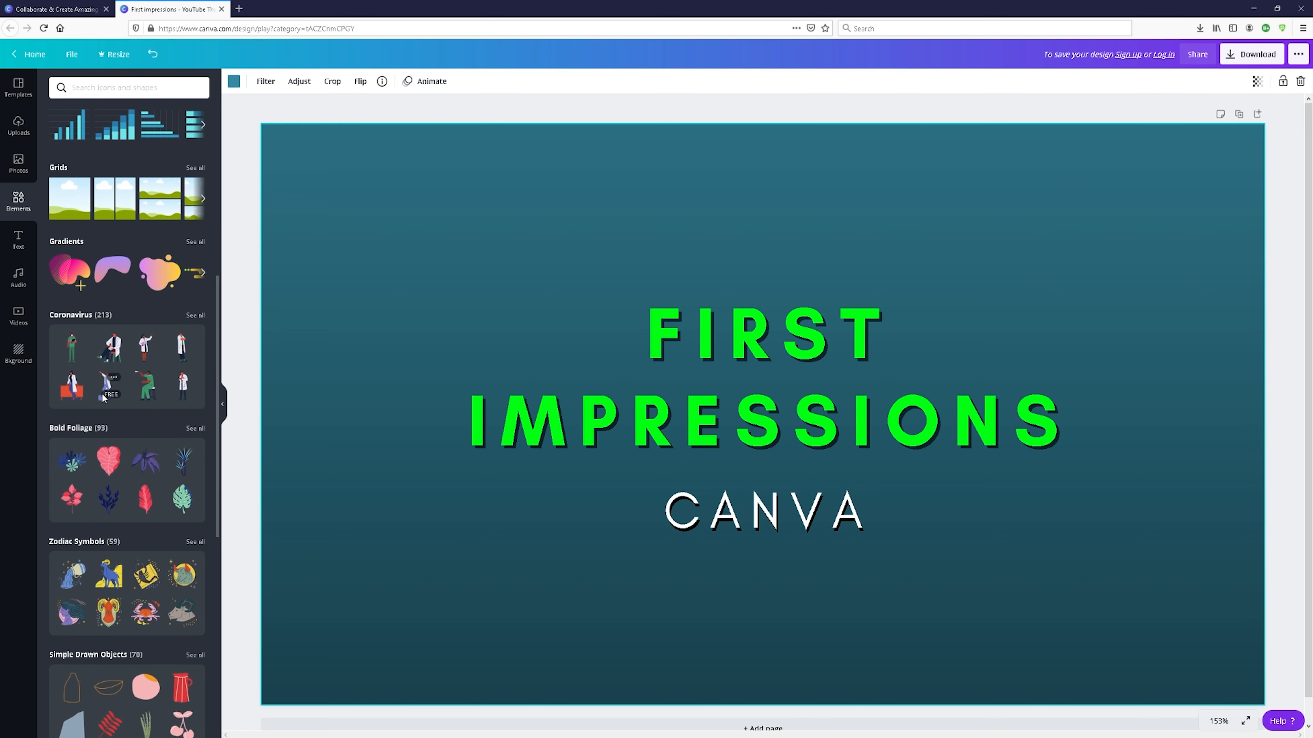
pyautogui.scroll(-17, 113, 364)
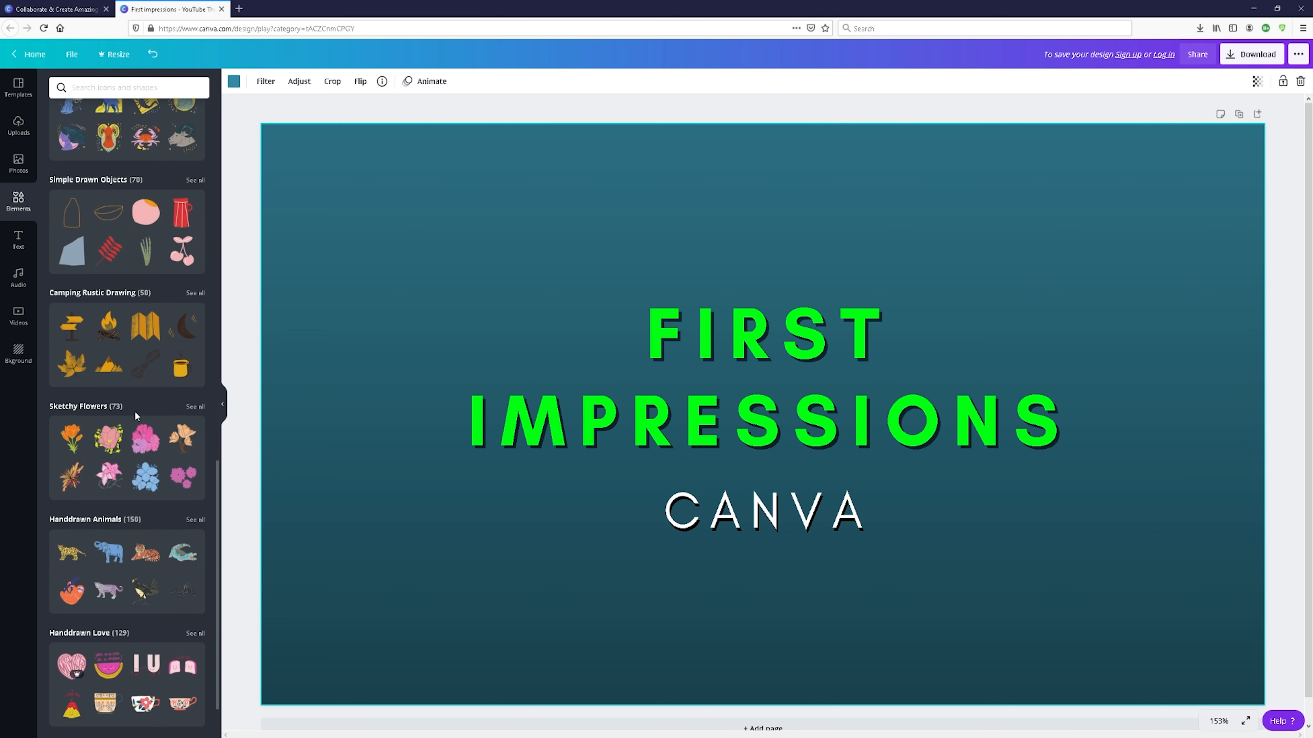
pyautogui.scroll(-5, 135, 410)
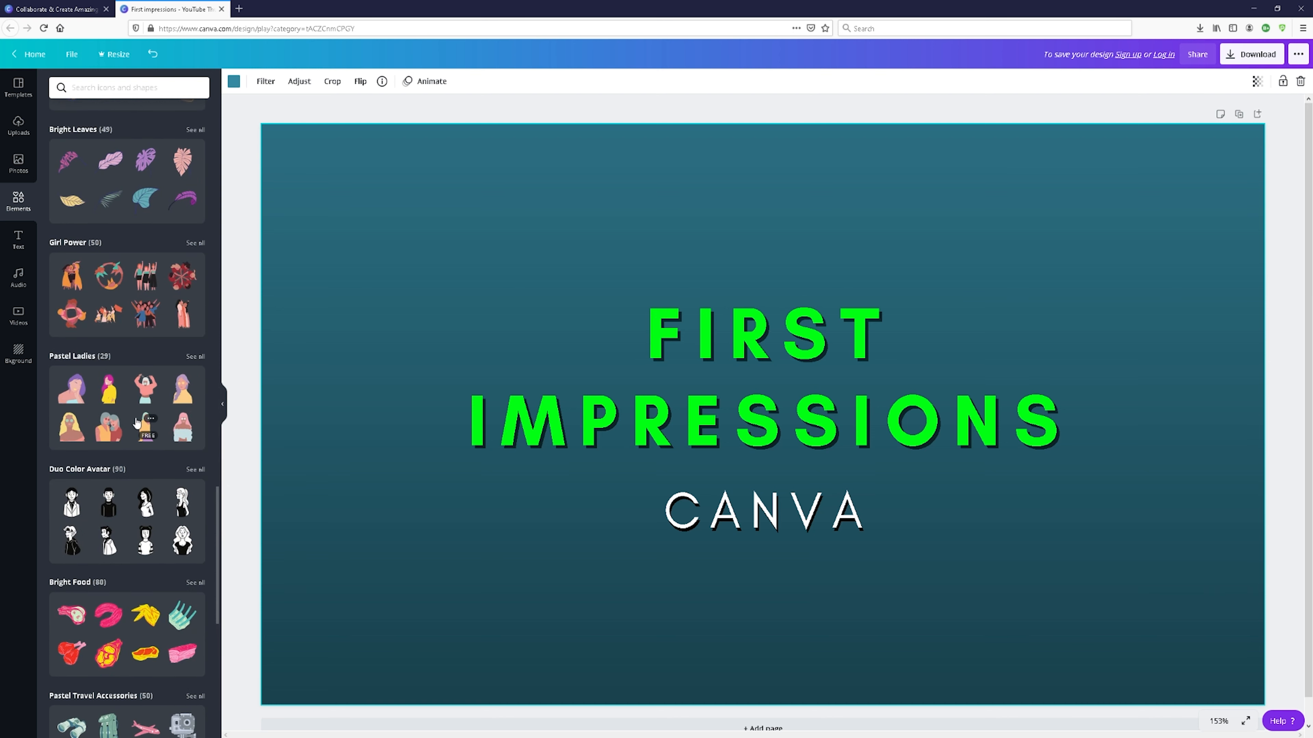
pyautogui.scroll(15, 135, 413)
pyautogui.scroll(10, 136, 416)
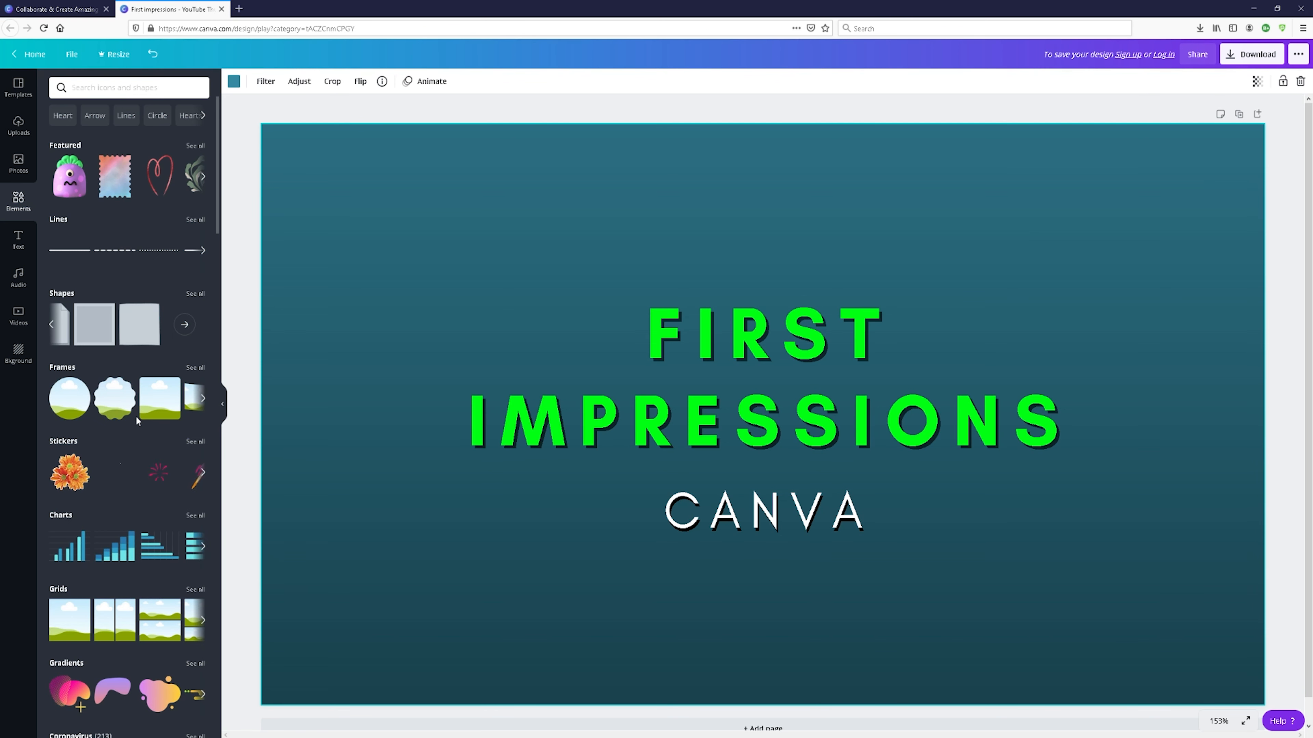
# - Add two solid black horizontal lines, one just below "CANVA" and one just above "FIRST IMPRESSIONS", and deselect them
pyautogui.moveTo(69, 251); pyautogui.dragTo(374, 576)
pyautogui.moveTo(501, 568); pyautogui.dragTo(475, 547)
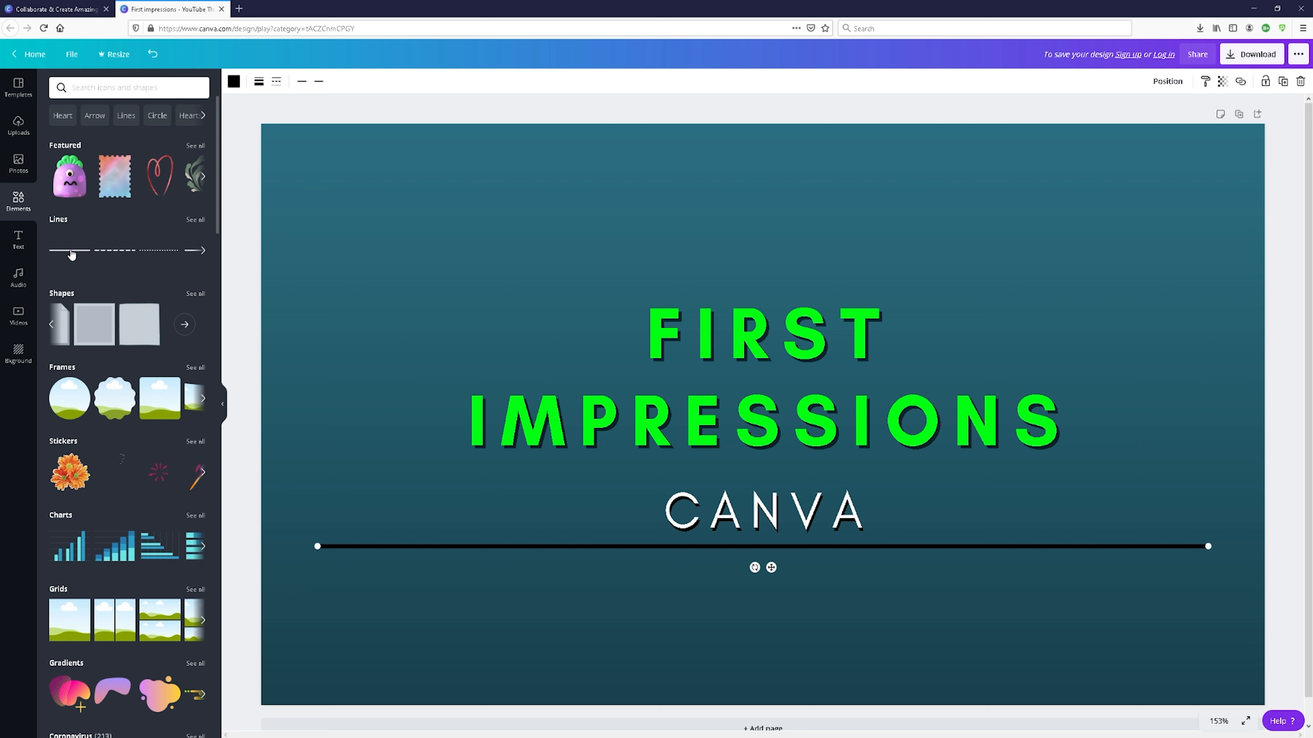
pyautogui.moveTo(72, 251); pyautogui.dragTo(422, 285)
pyautogui.click(560, 627)
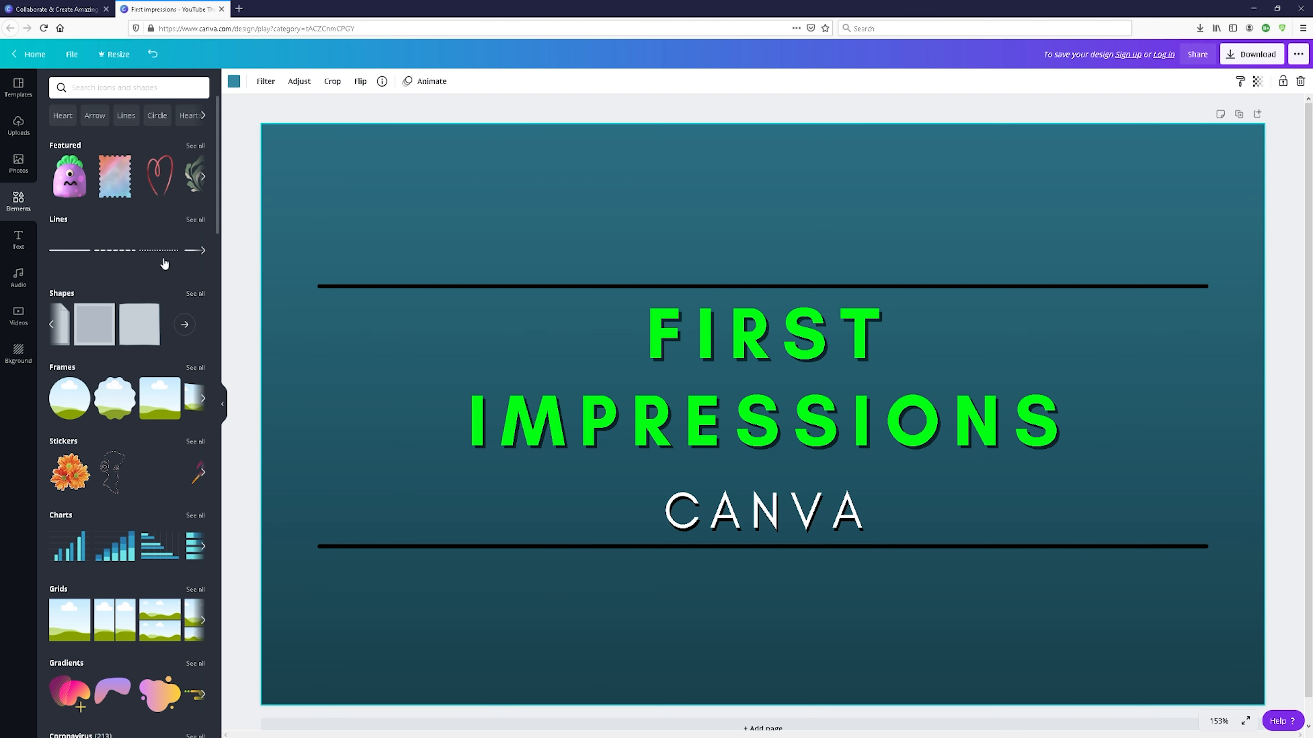
# - Browse the full Featured collection of elements and the full Lines collection
pyautogui.click(195, 146)
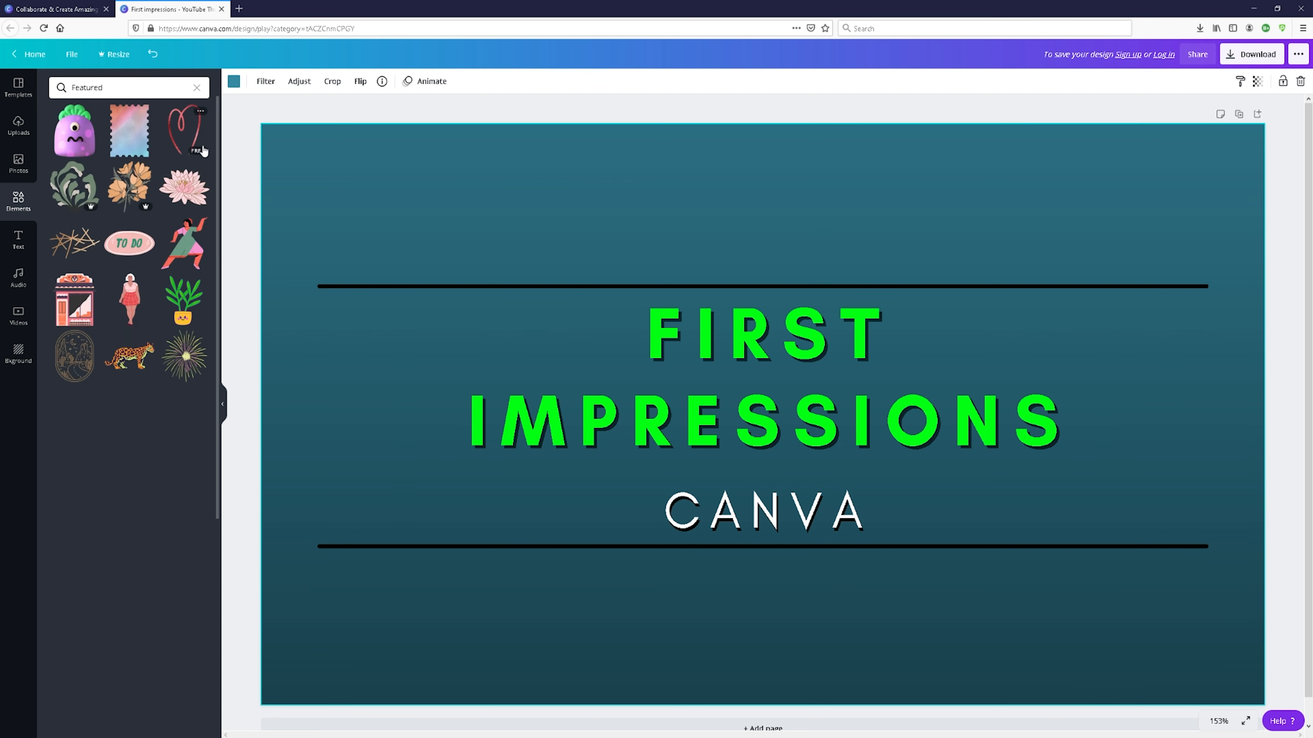
pyautogui.click(196, 89)
pyautogui.click(195, 220)
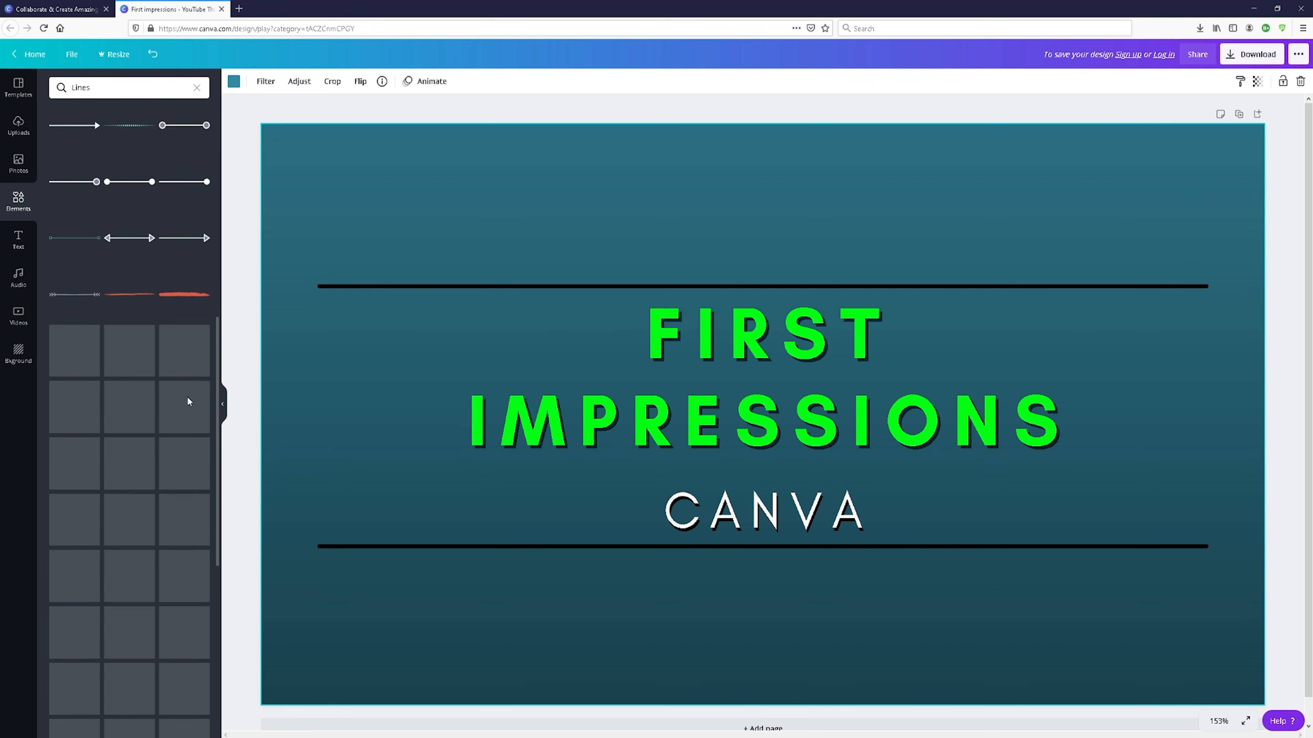
pyautogui.scroll(-5, 187, 398)
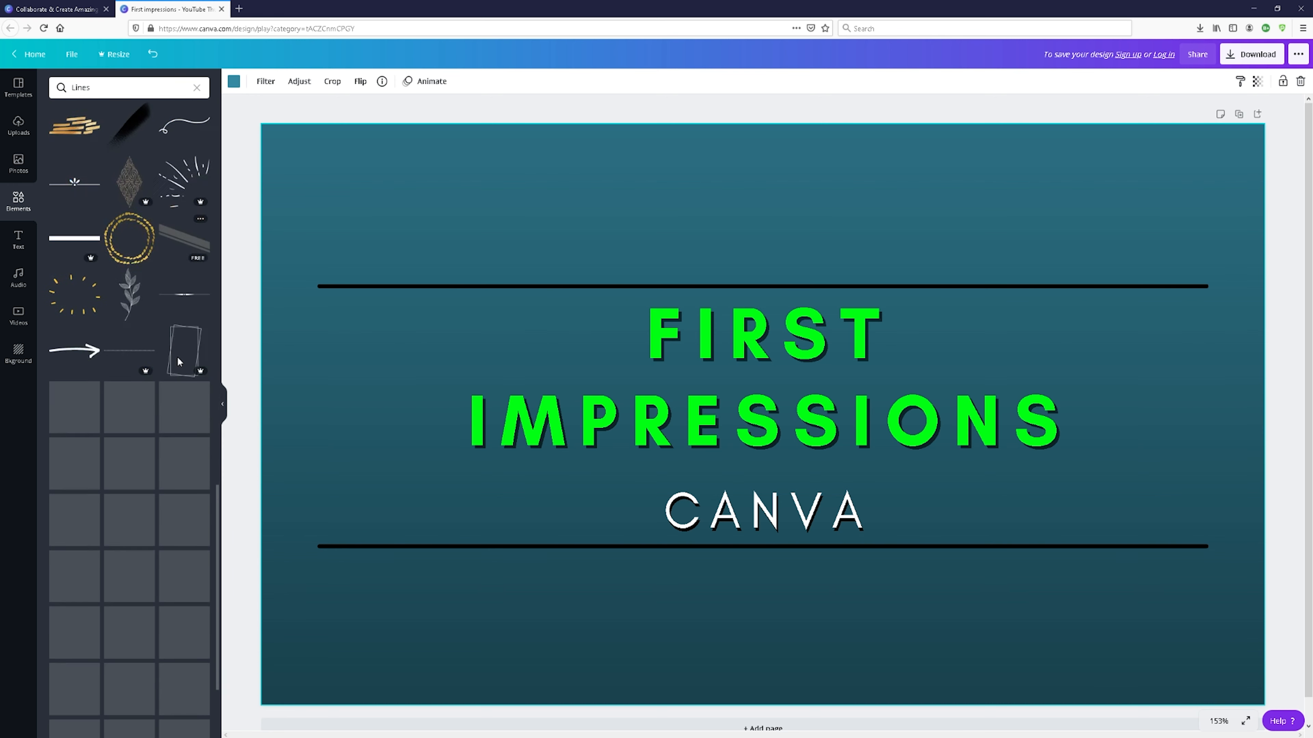